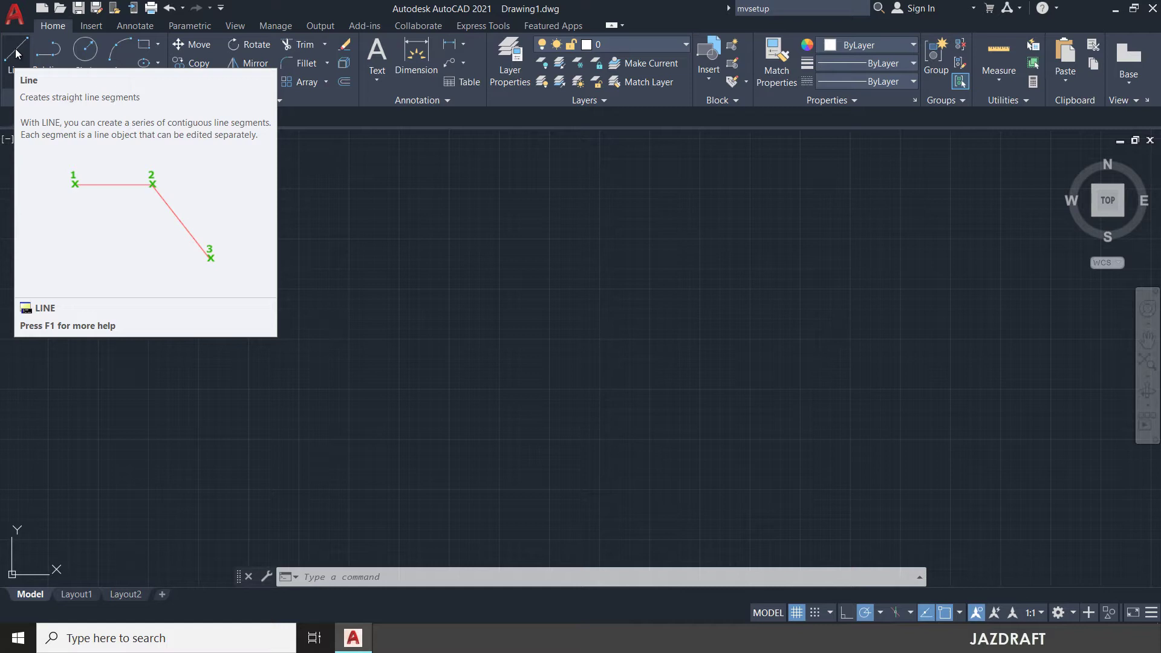
Draw one horizontal line about 25 units long across the left-middle of the drawing.
left_click(16, 53)
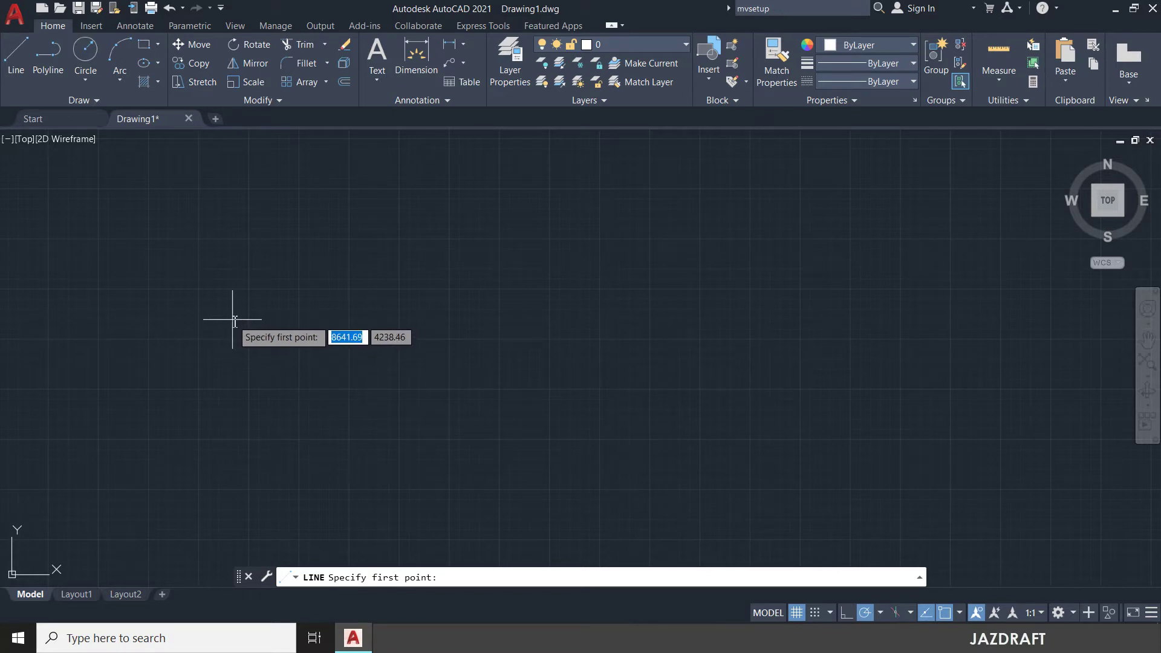
key("Escape")
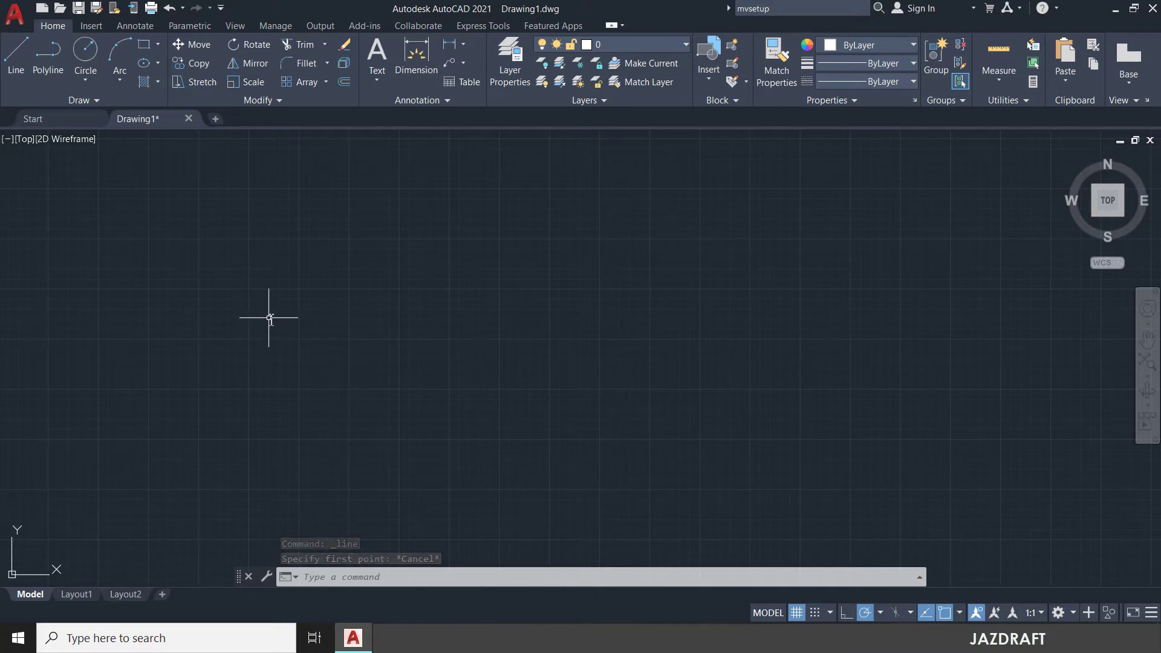
left_click(17, 57)
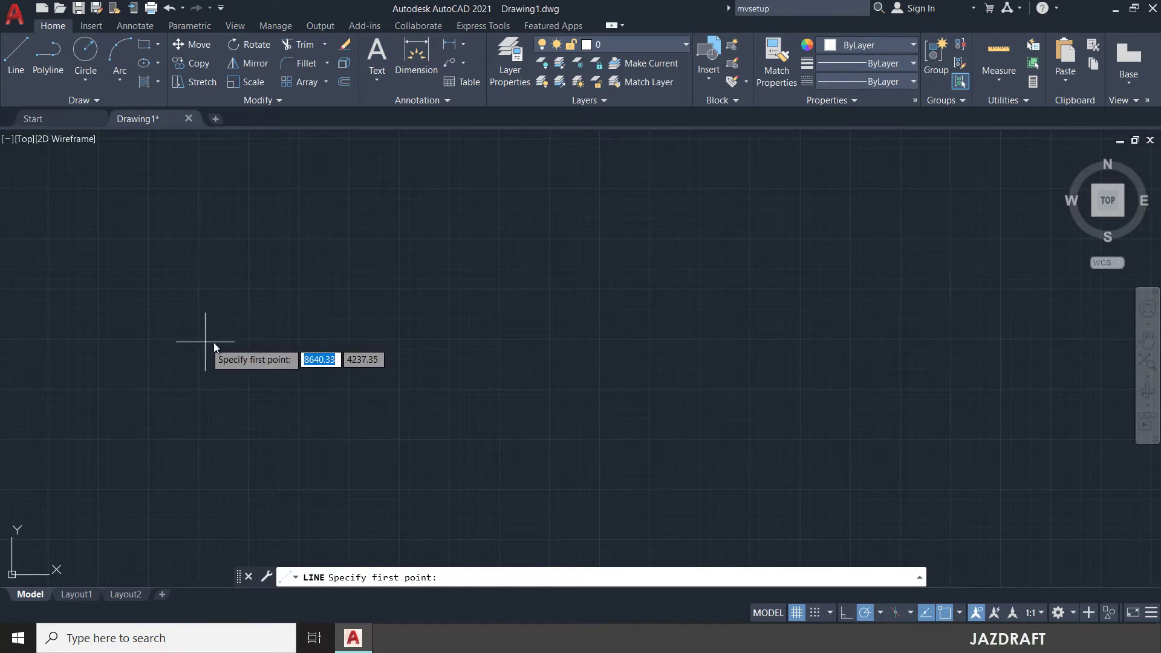
left_click(216, 327)
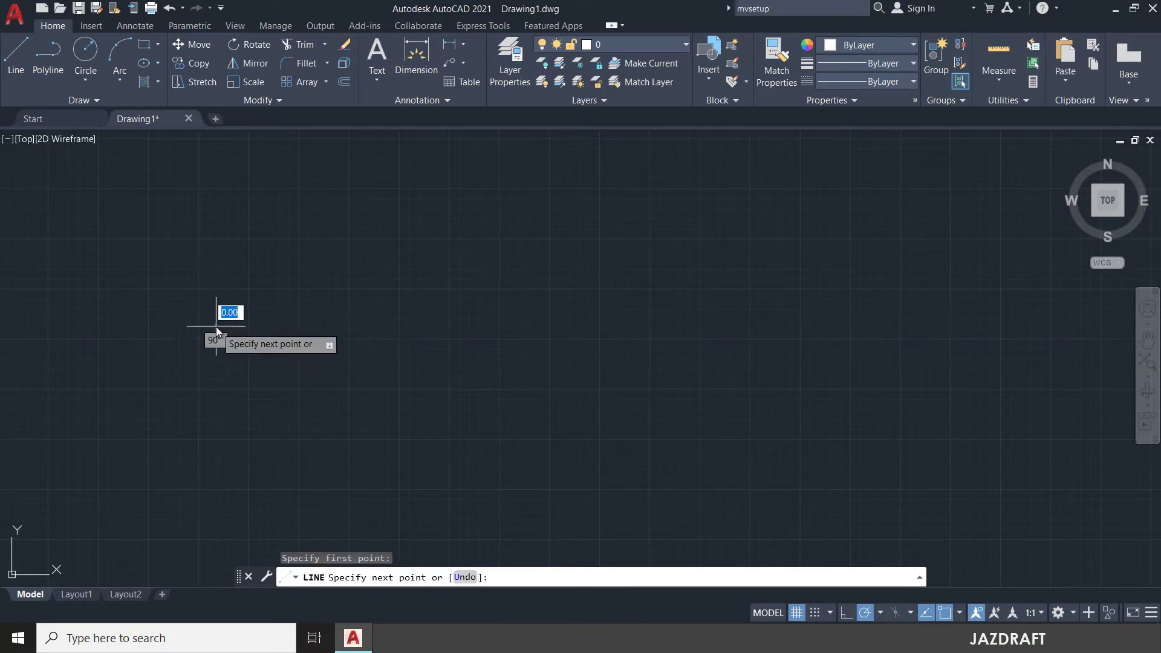
left_click(719, 326)
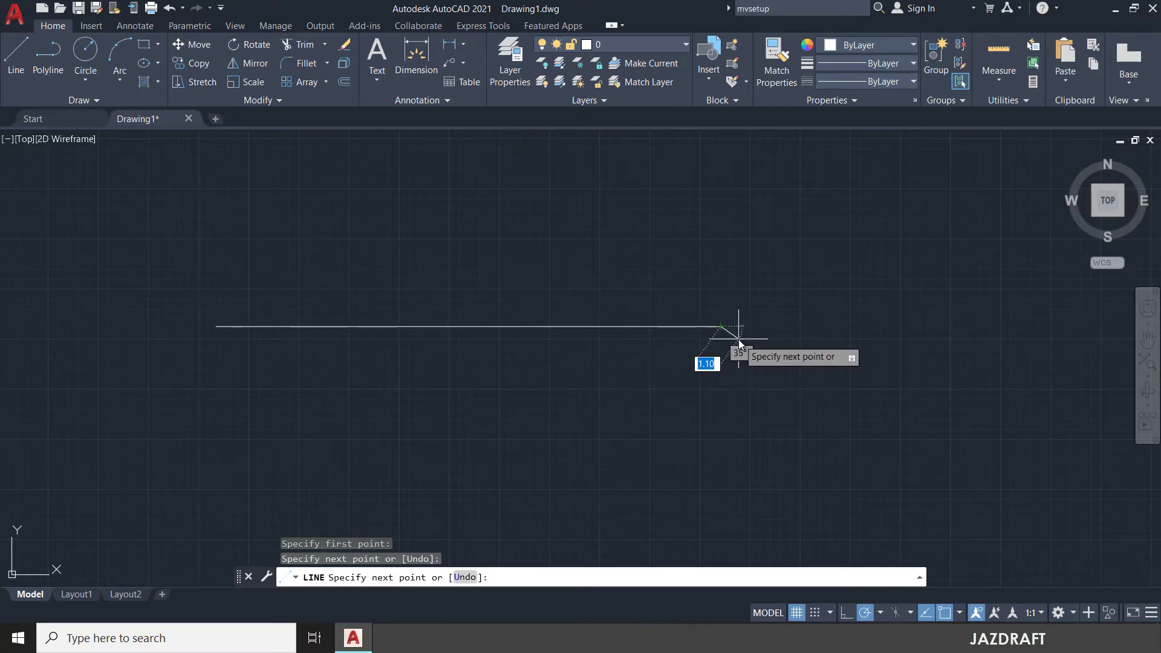
key("Escape")
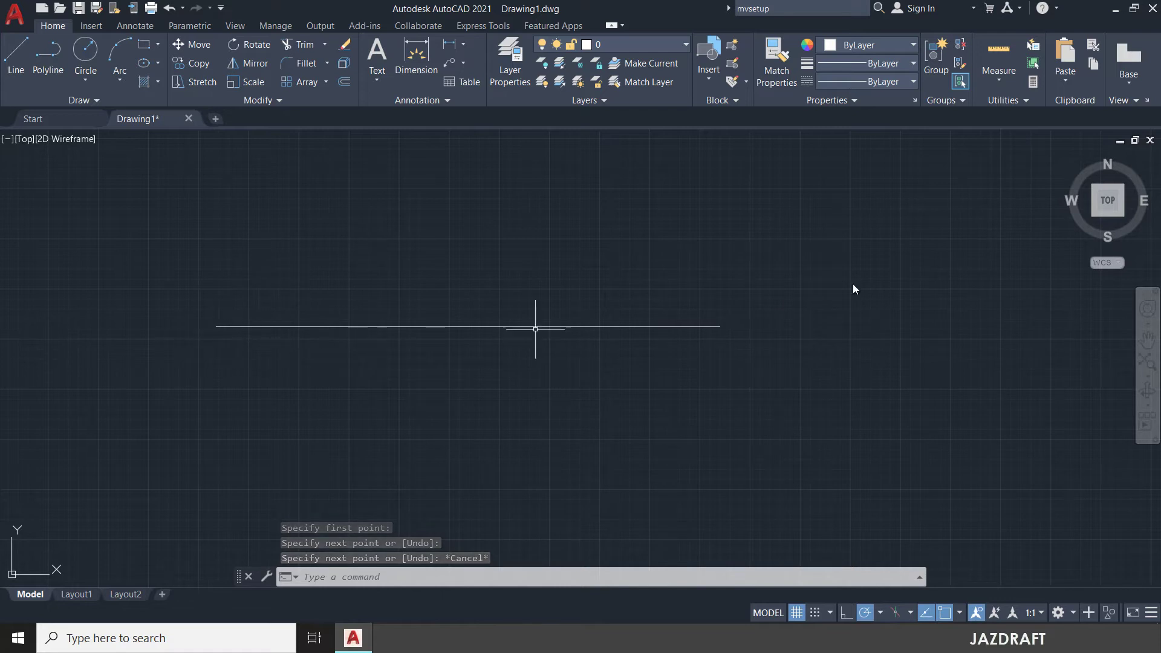
Shift the view left of the existing line and start a new LINE command with L.
scroll(717, 329, "down", 2)
mouse_move(716, 332)
middle_mouse_down()
mouse_move(490, 325)
mouse_move(485, 338)
middle_mouse_up()
scroll(596, 339, "up", 5)
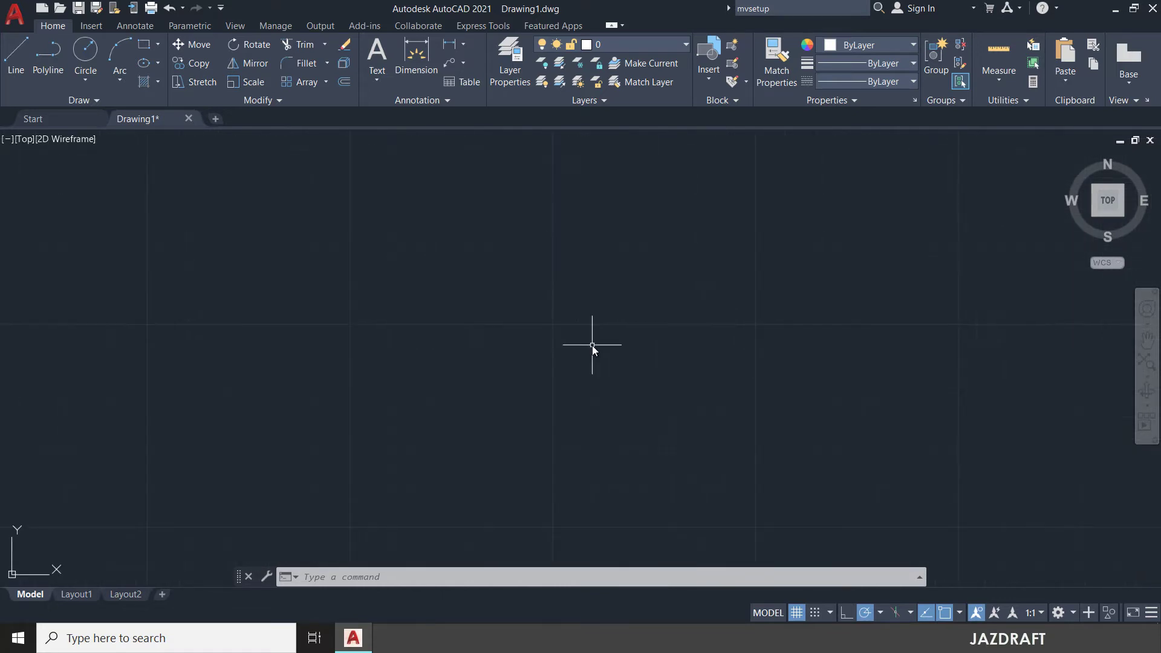
scroll(593, 346, "down", 5)
mouse_move(577, 343)
middle_mouse_down()
mouse_move(643, 329)
mouse_move(612, 329)
middle_mouse_up()
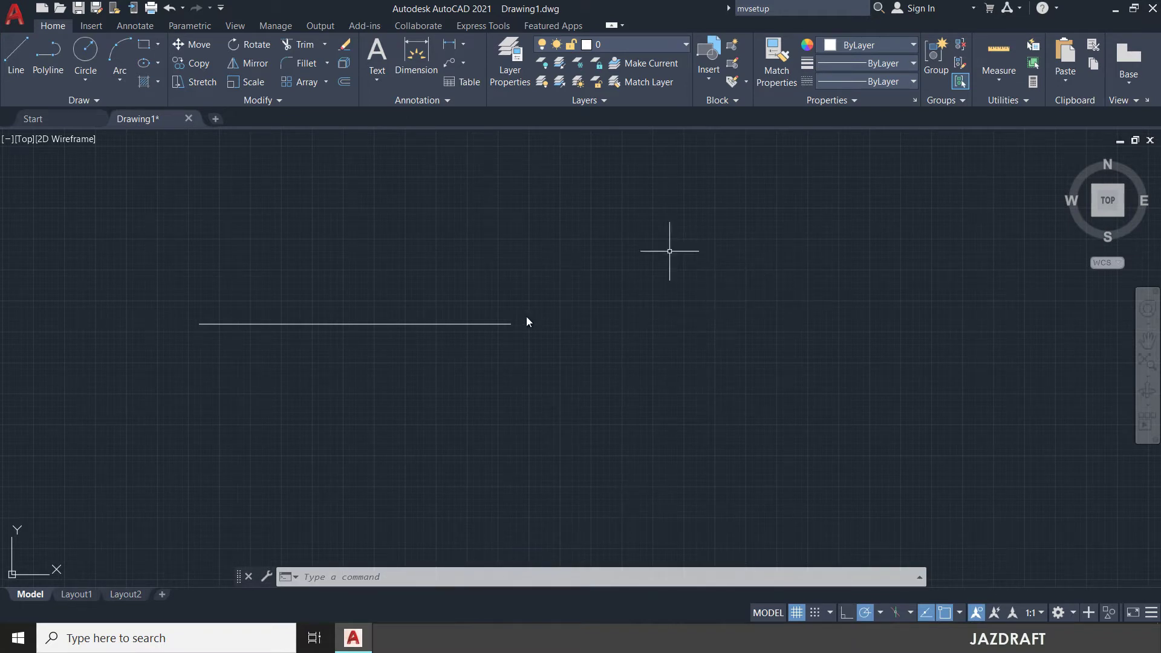
type("L")
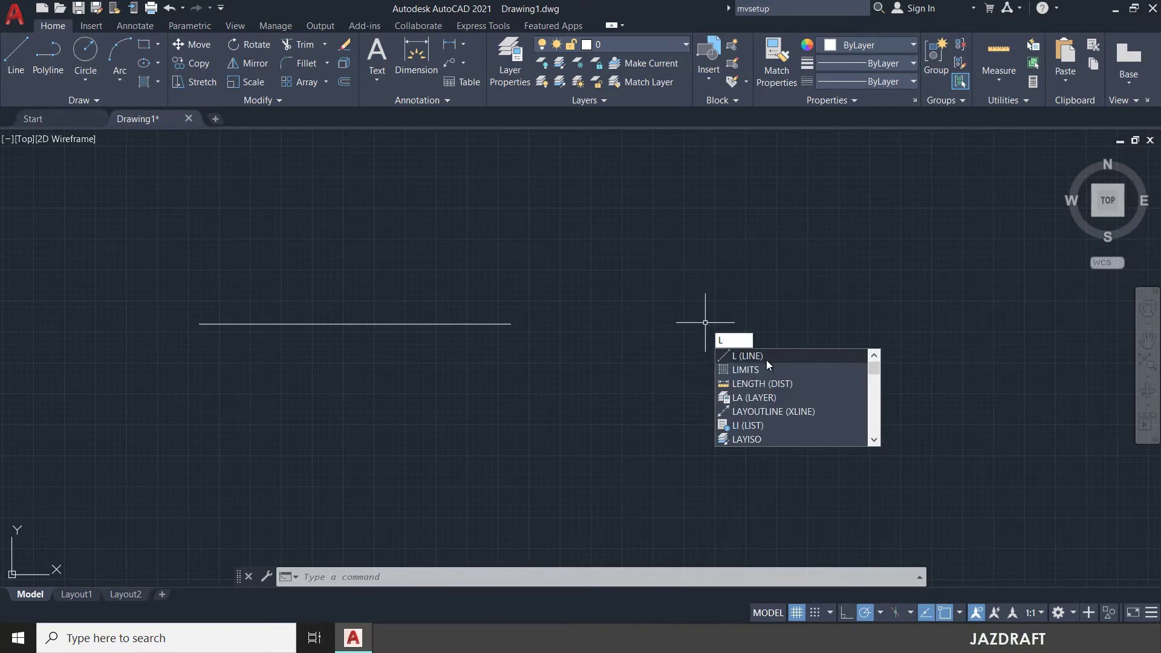
key("Escape")
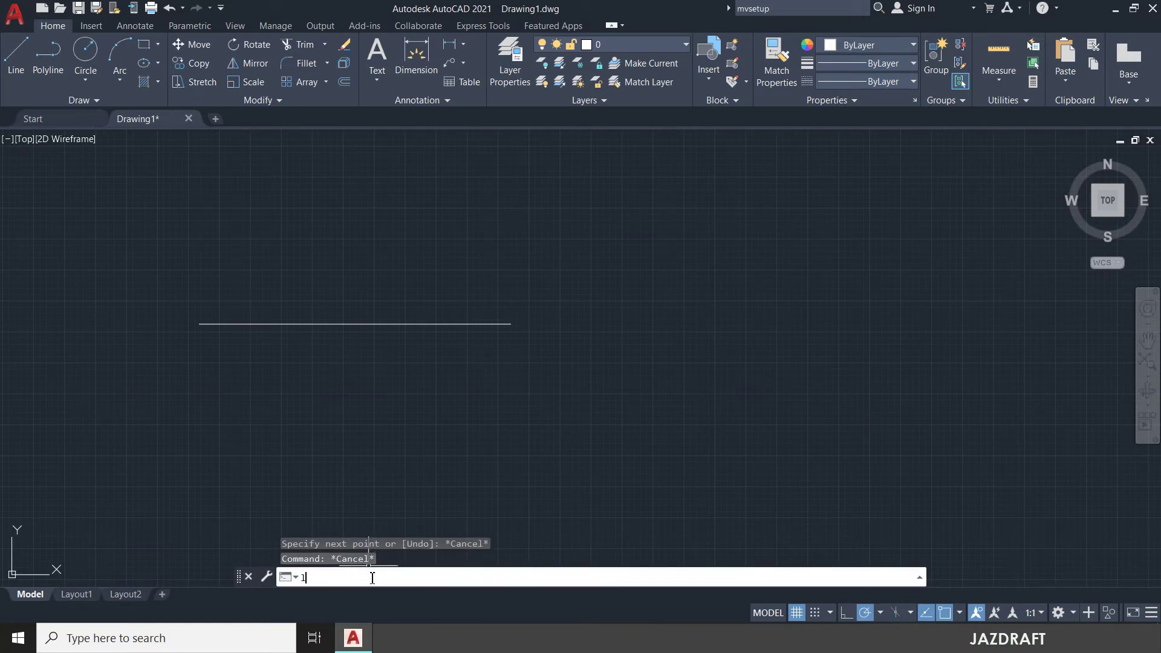
type("L")
key("Escape")
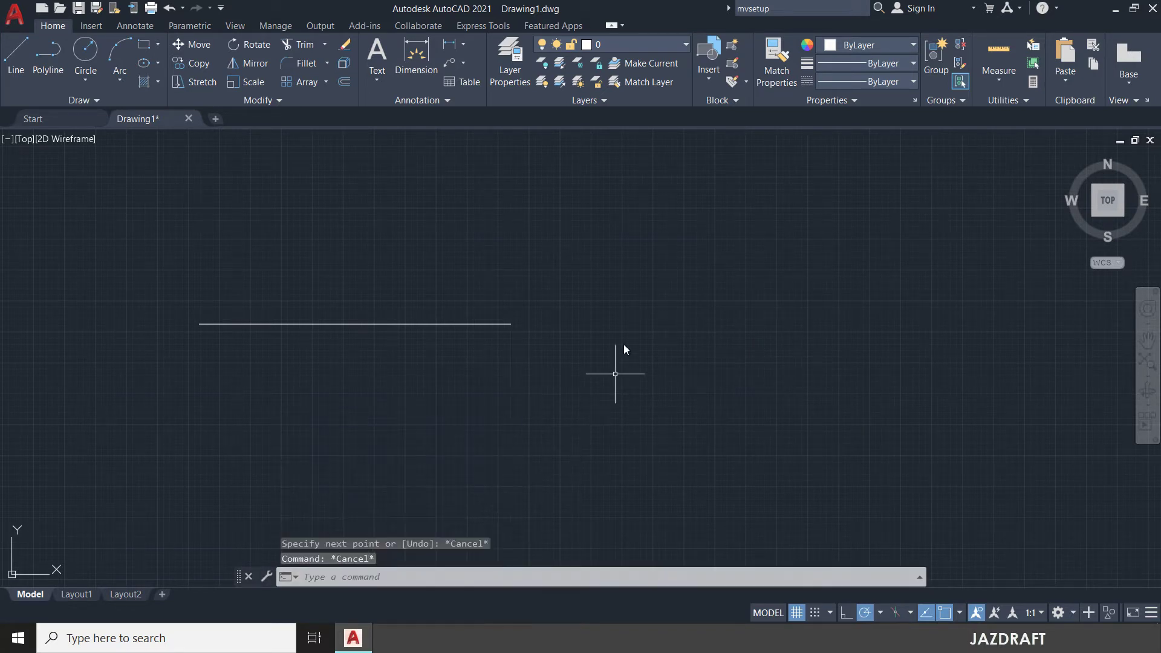
type("L")
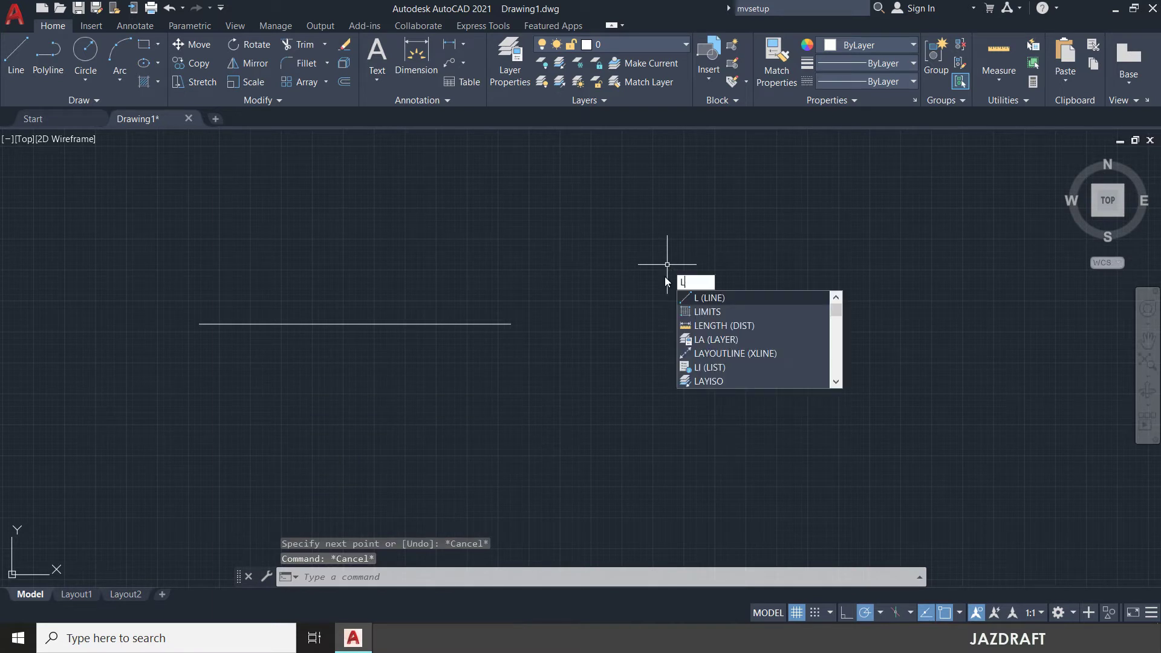
key("Escape")
key("Escape")
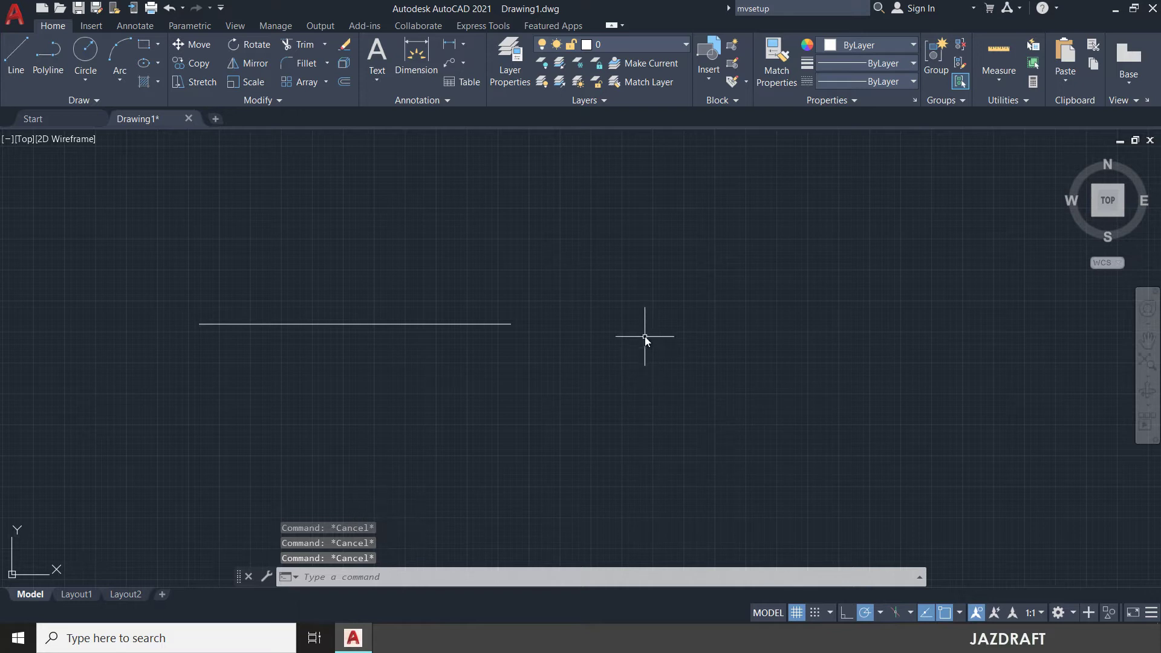
type("L")
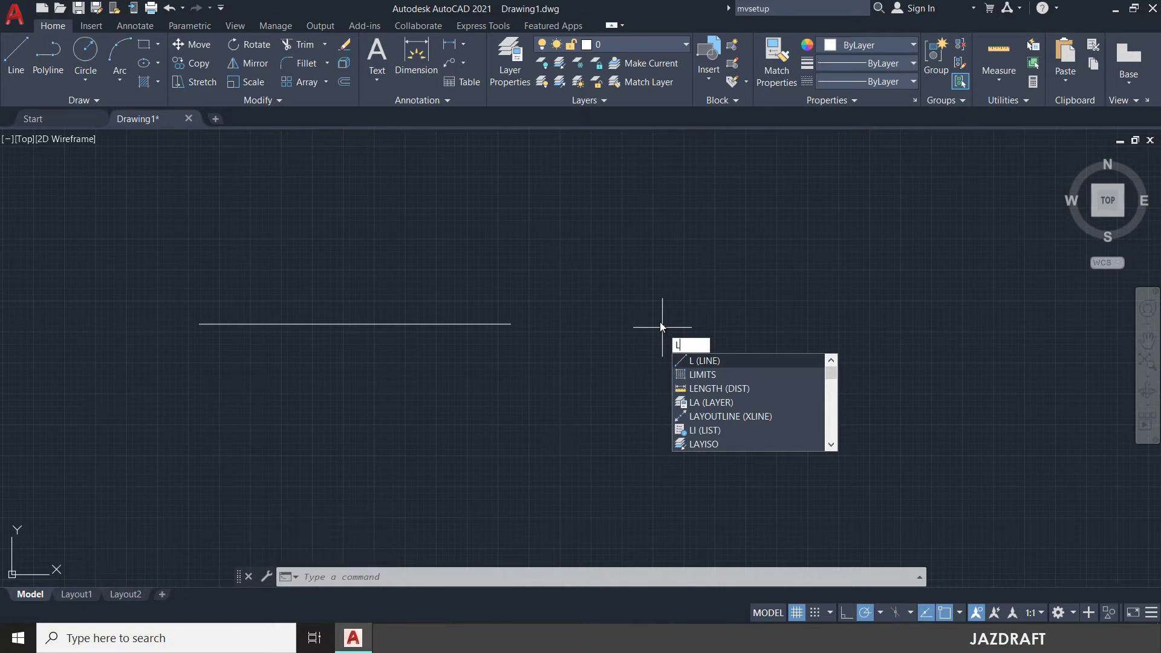
key("Return")
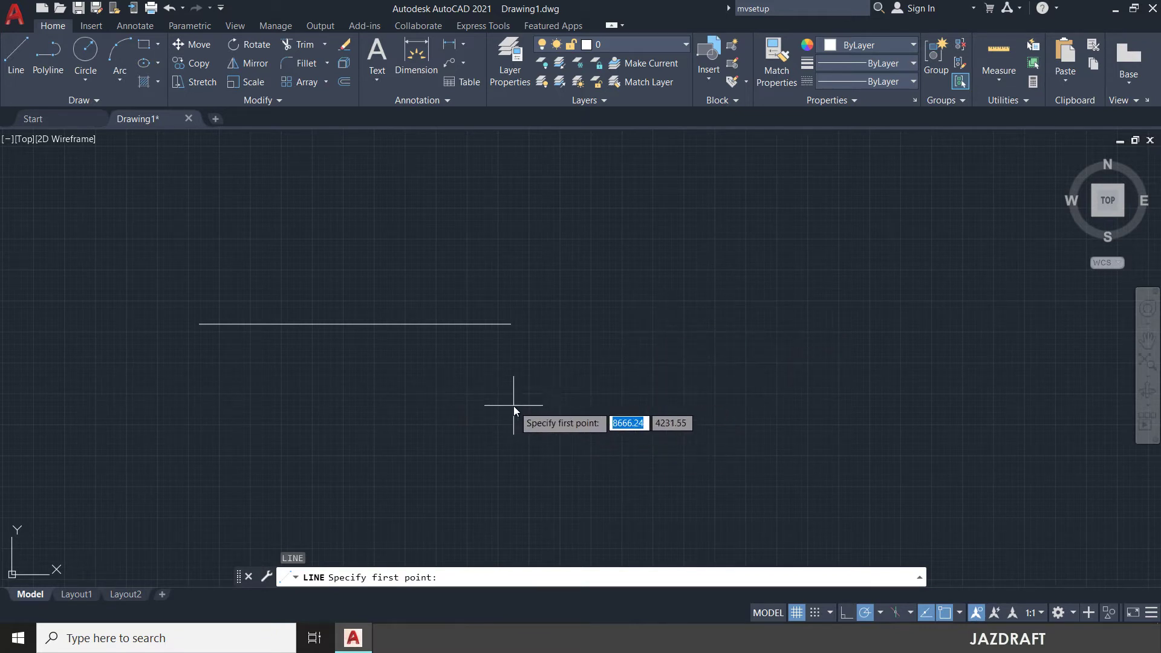
Draw a tilted four-sided outline, closing it back at its first corner.
left_click(535, 397)
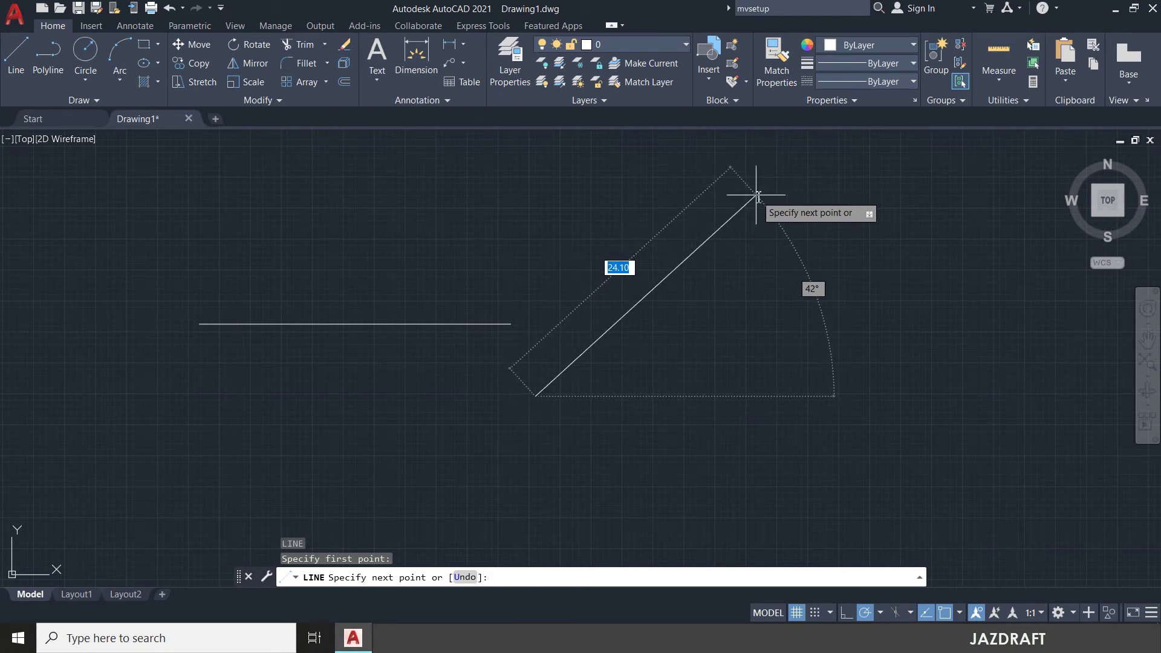
left_click(900, 200)
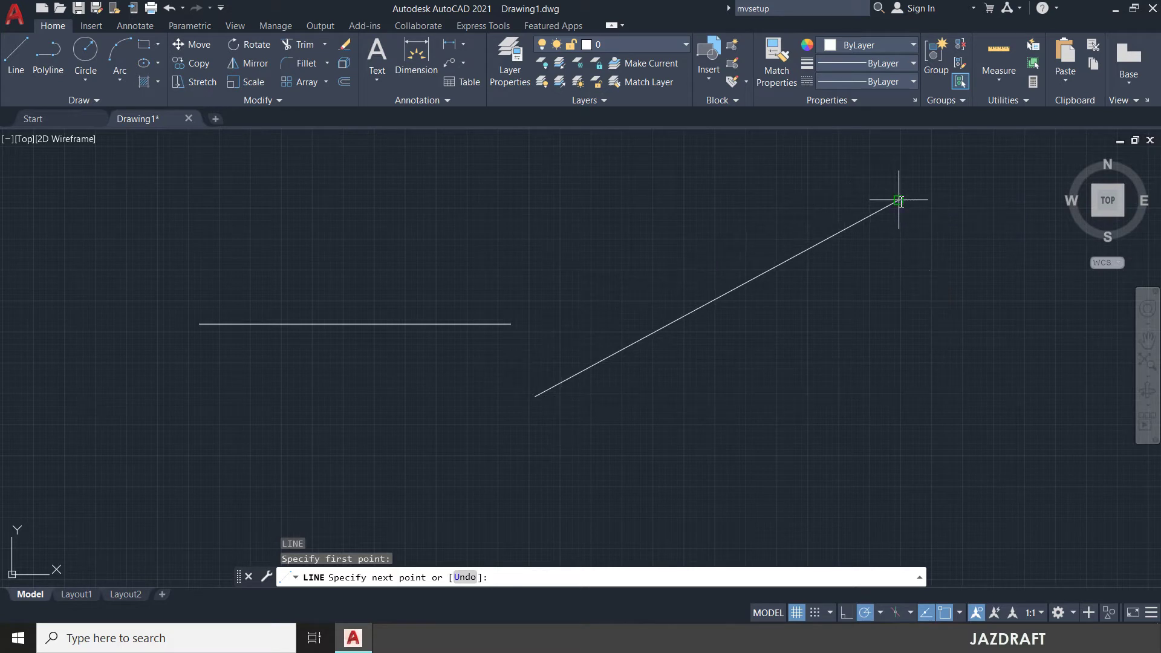
left_click(1008, 480)
left_click(579, 512)
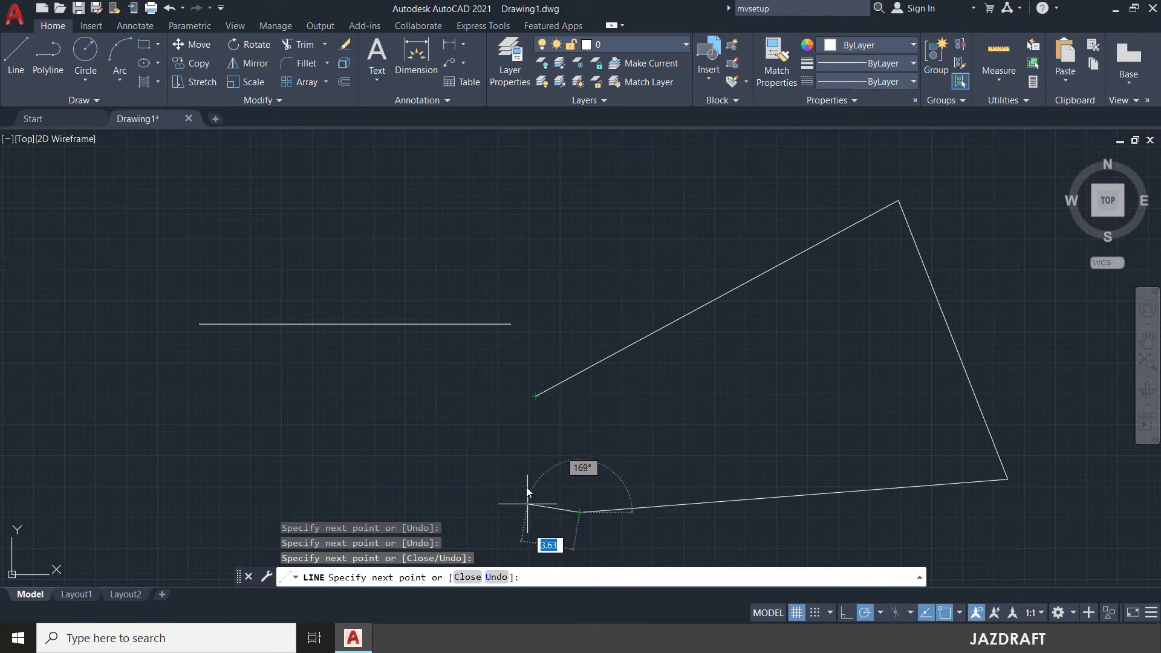
left_click(535, 396)
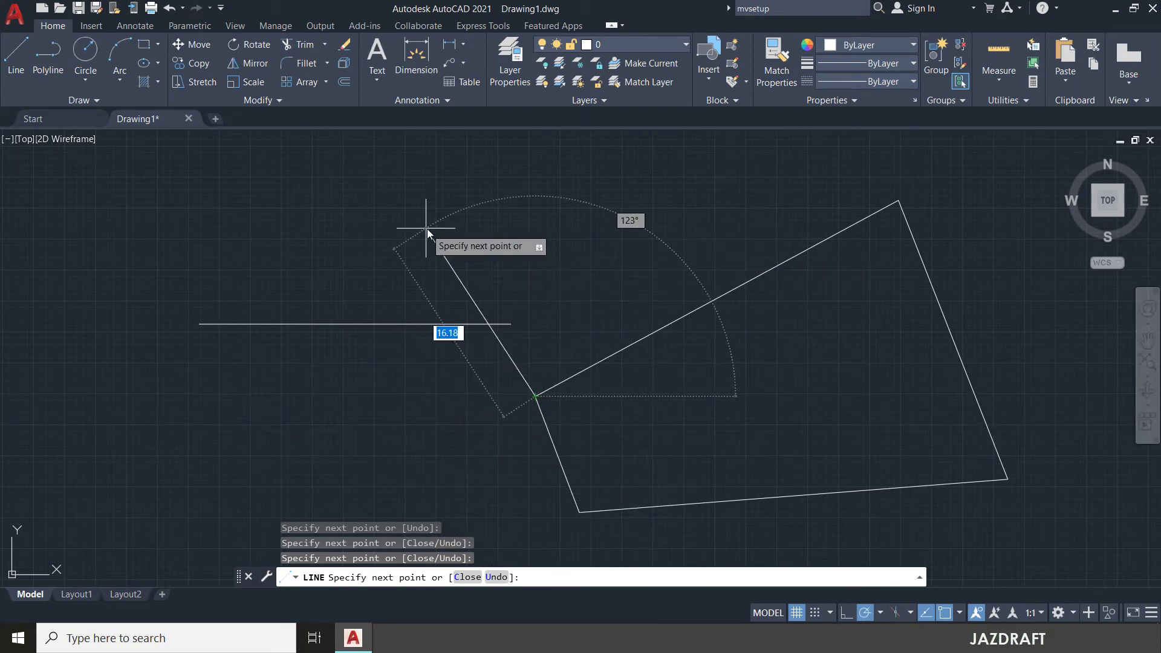
key("Escape")
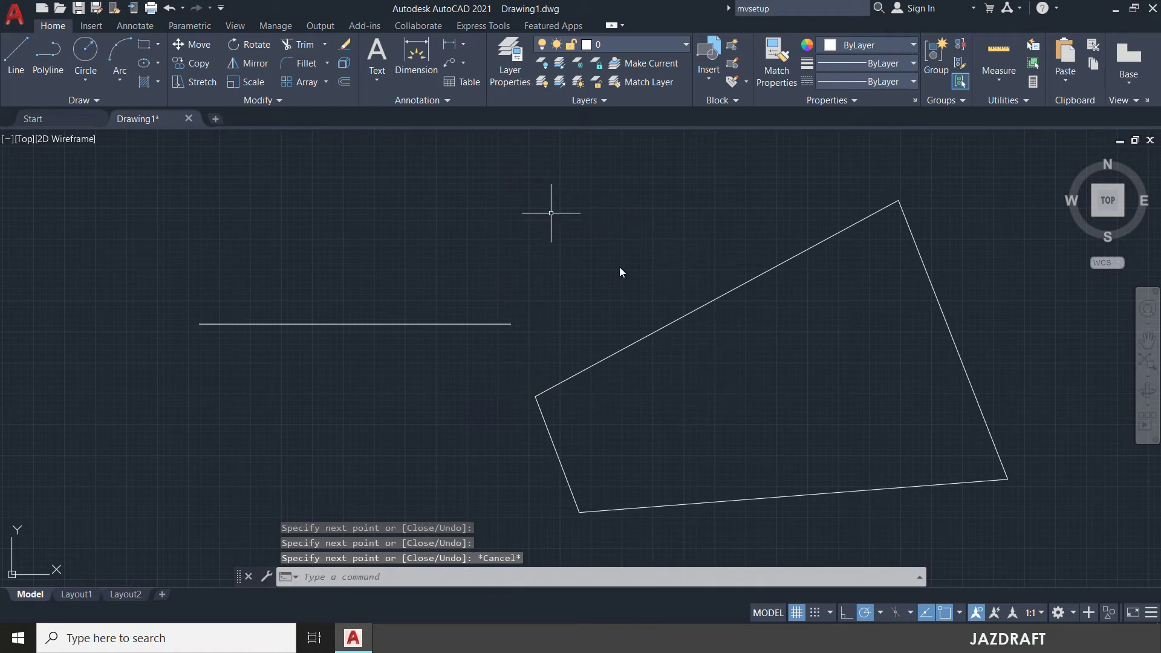
Pan and zoom so the horizontal line and four-sided shape are framed.
scroll(833, 396, "down", 3)
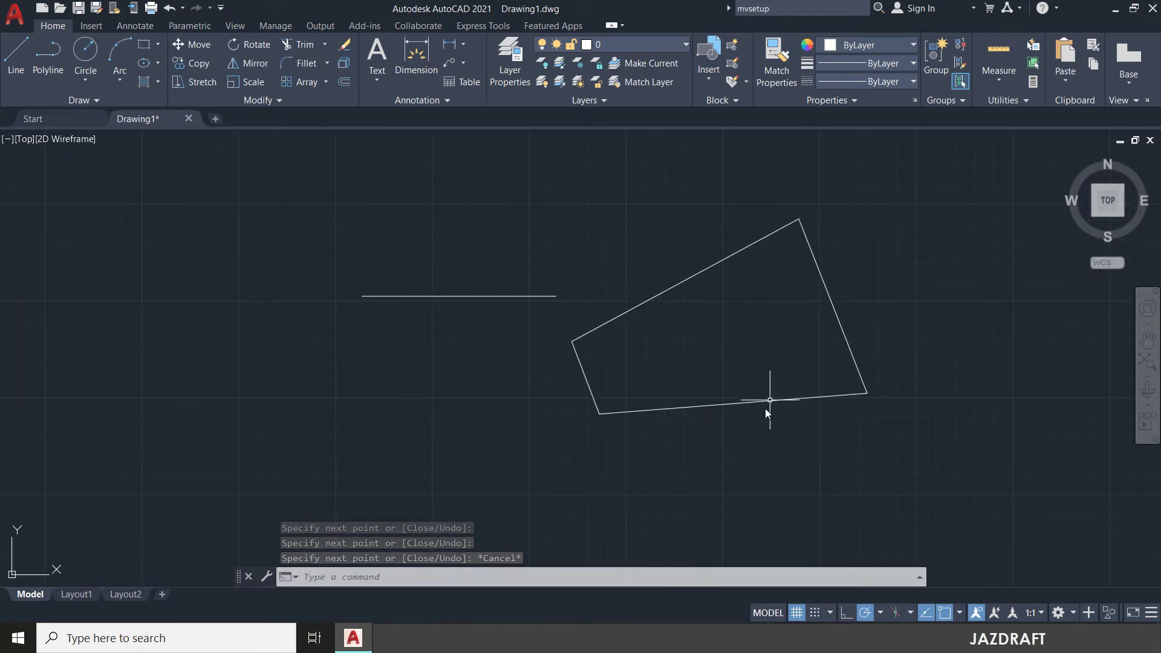
scroll(665, 339, "up", 2)
middle_click_drag(664, 325, 647, 369)
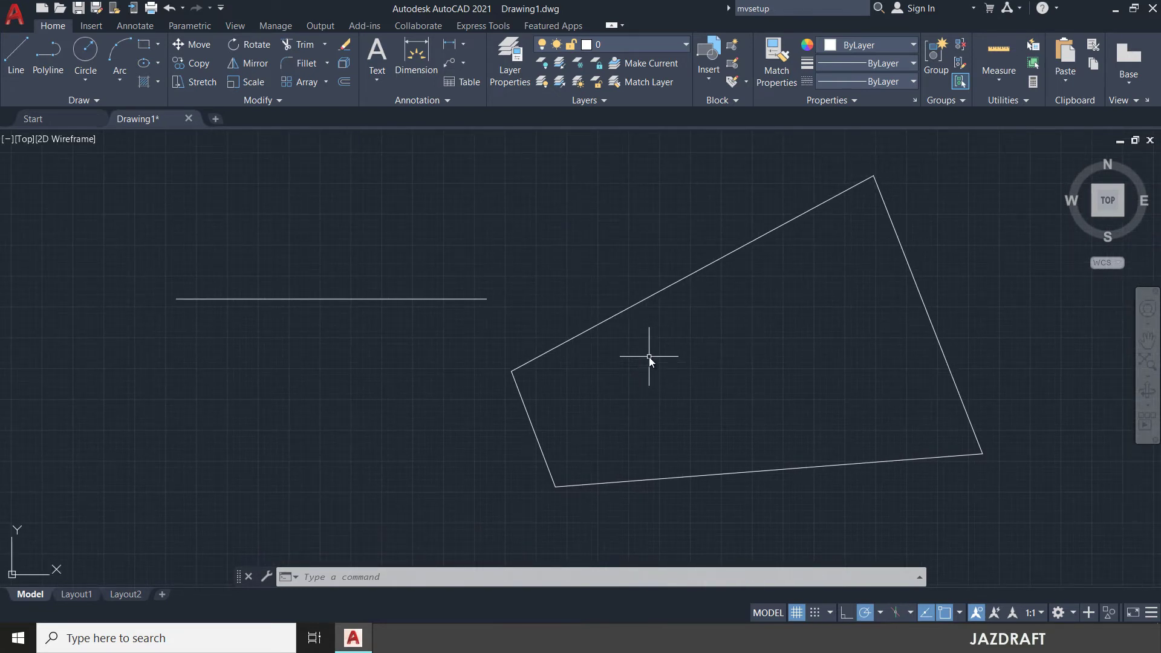
middle_click_drag(742, 410, 537, 402)
scroll(571, 407, "down", 3)
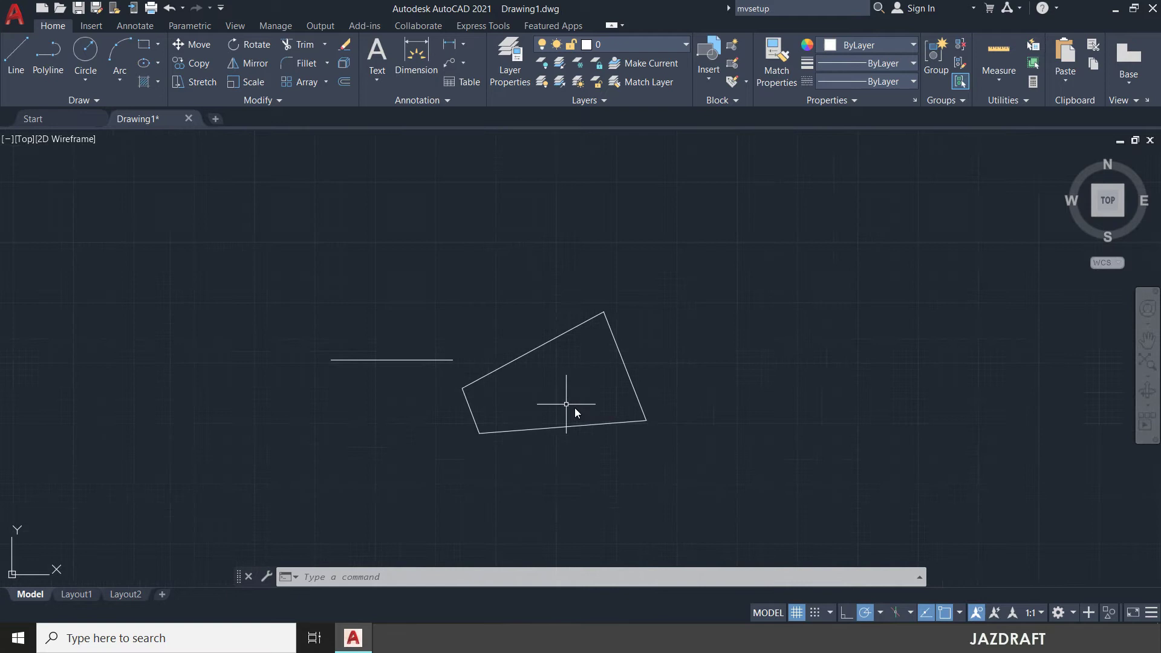
scroll(578, 387, "up", 3)
middle_click_drag(576, 369, 596, 376)
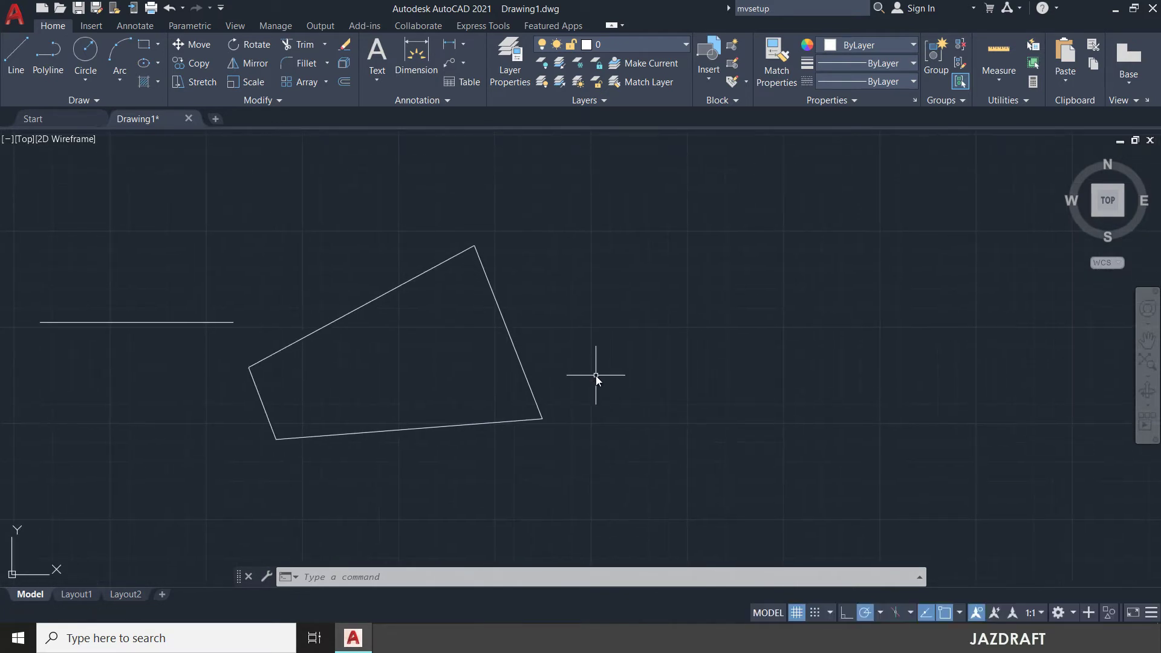
middle_click_drag(704, 372, 718, 382)
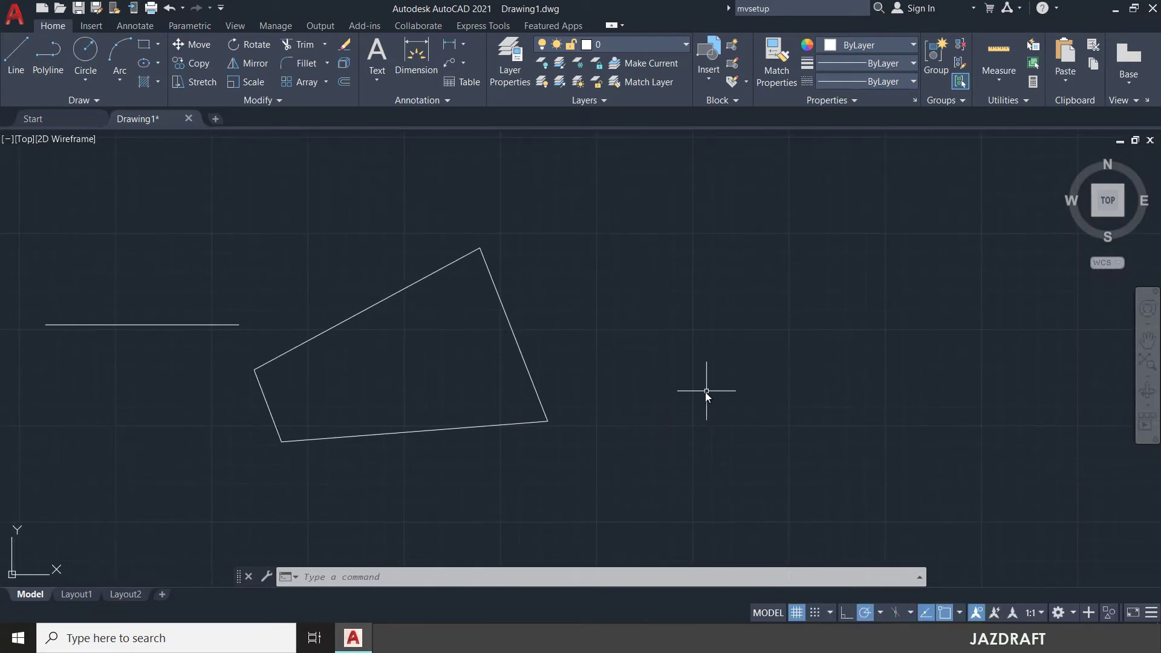
Draw a closed 30 × 20 rectangle from typed edge lengths, closing it with C.
key("Return")
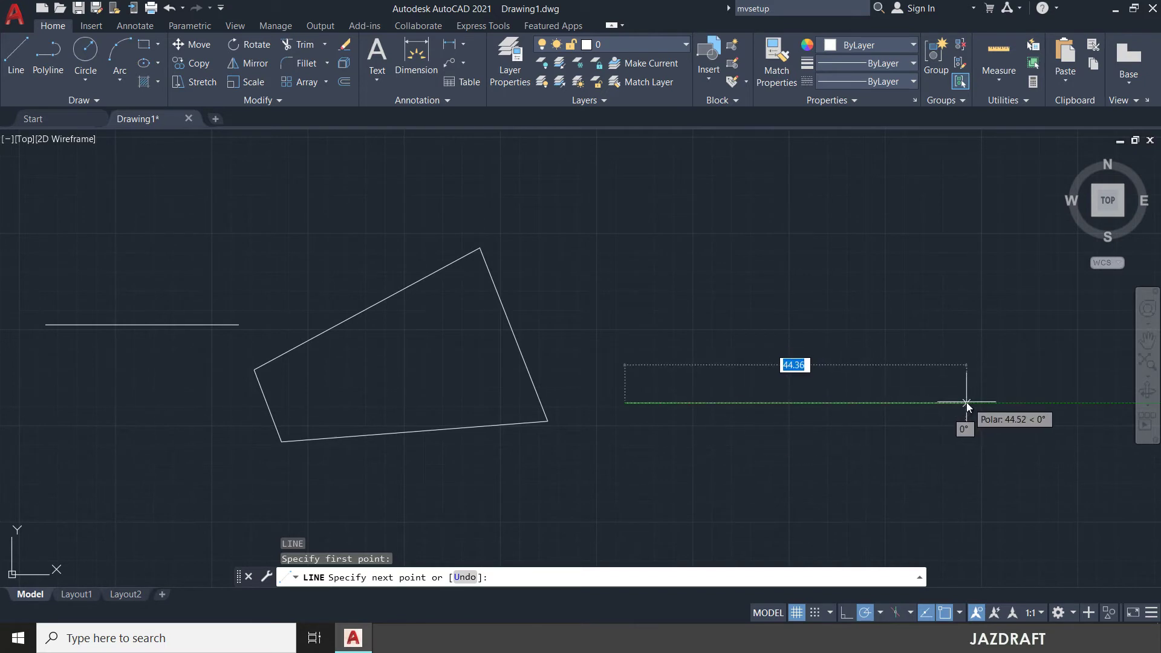
type("30")
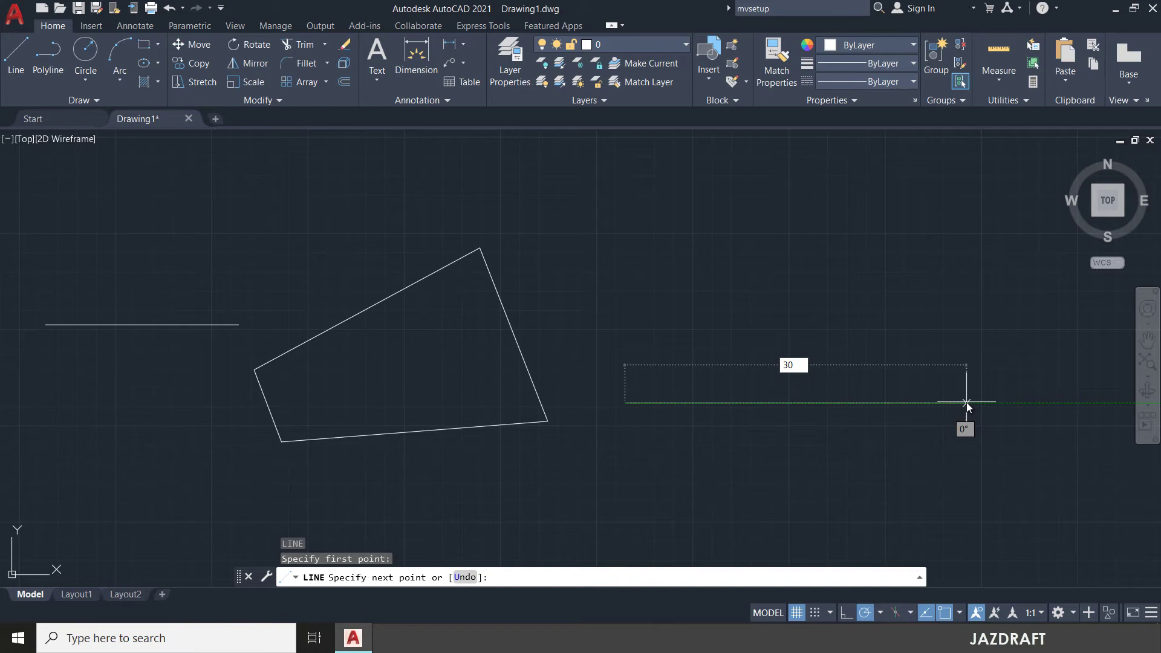
key("Return")
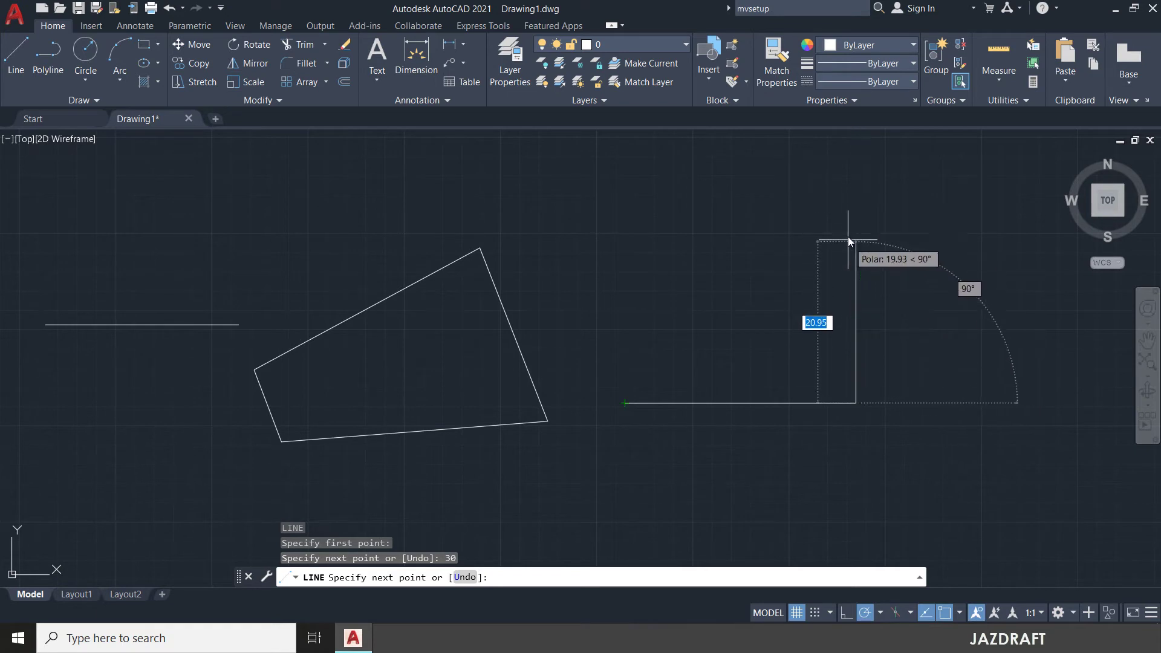
type("20")
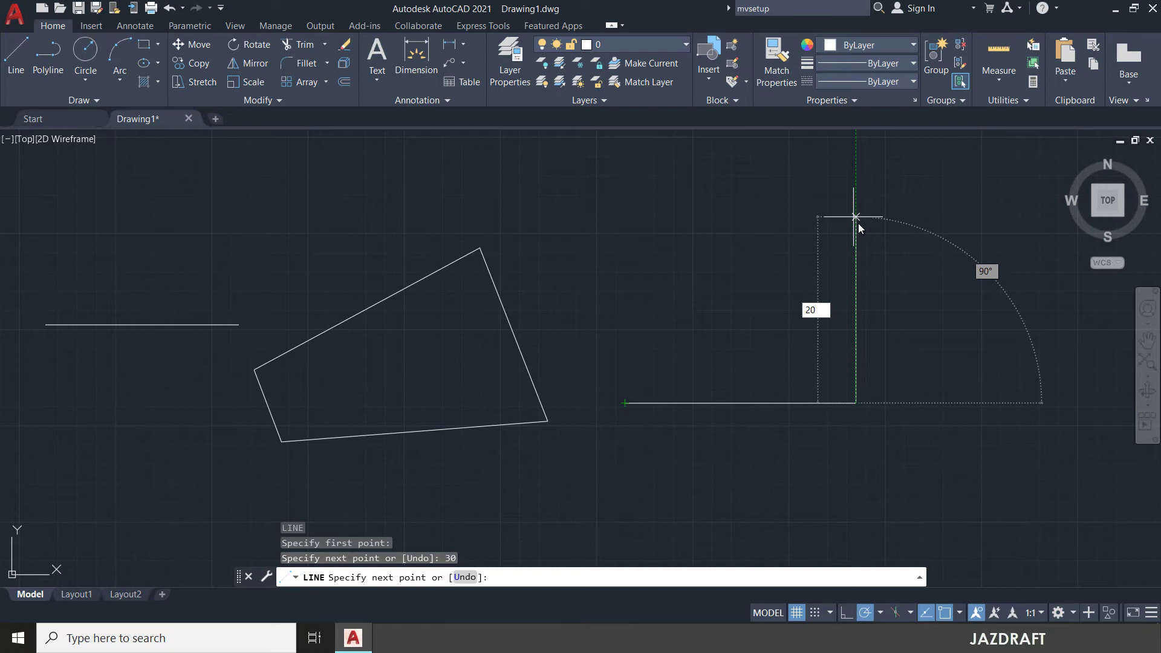
key("Escape")
key("Return")
key("Return")
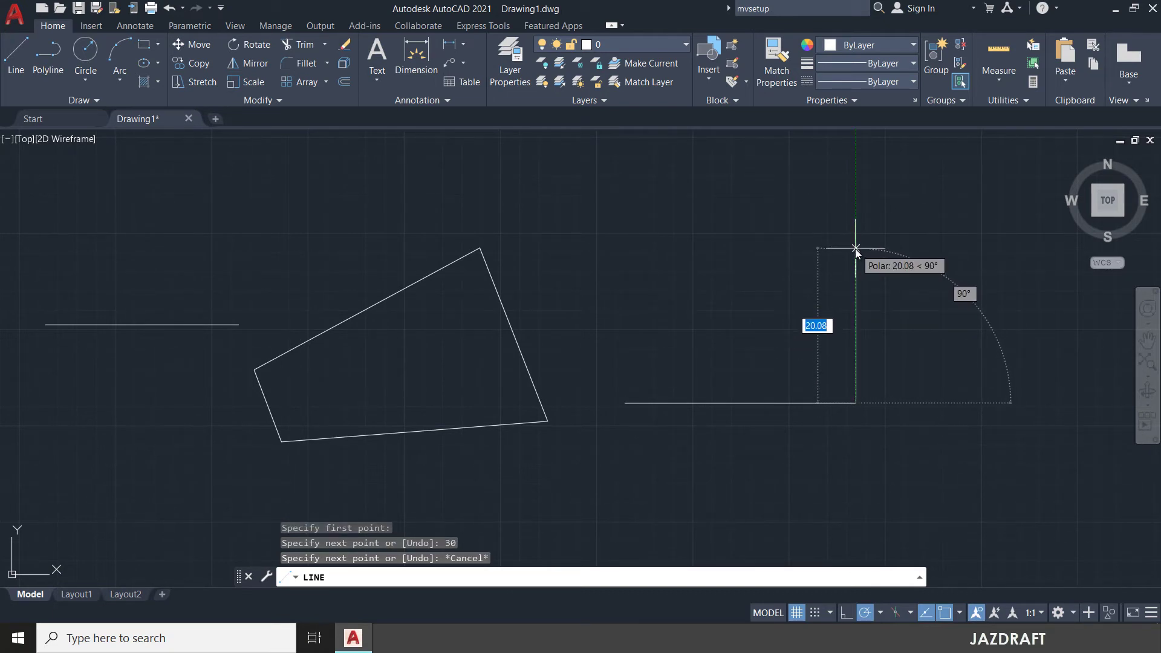
type("20")
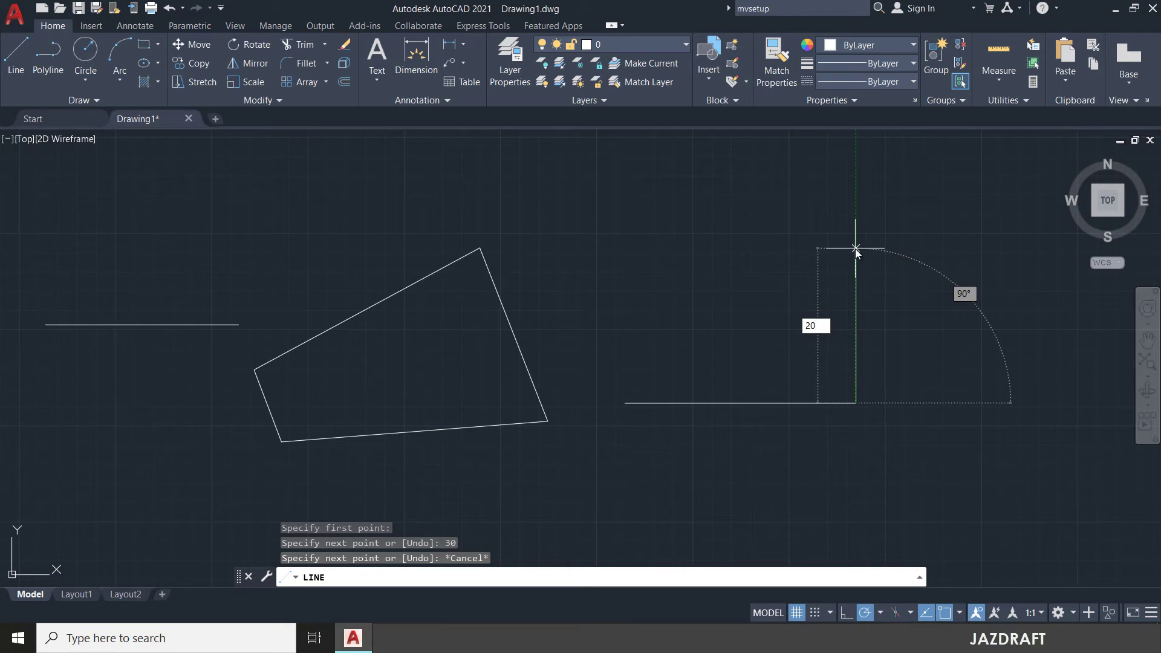
key("Return")
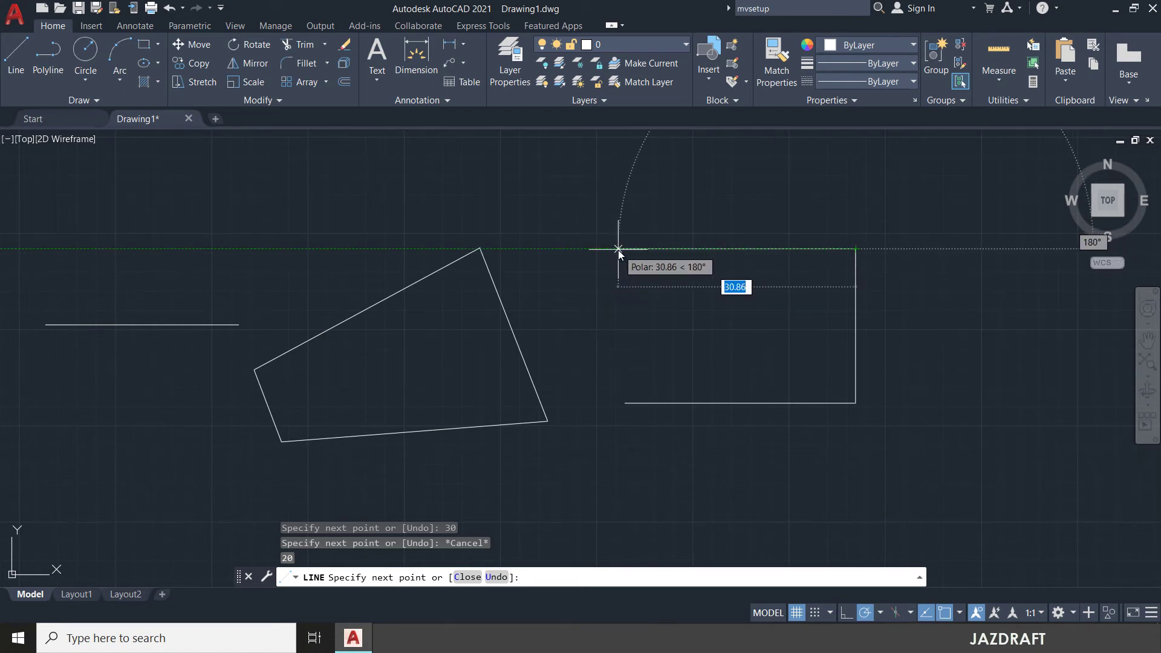
type("30")
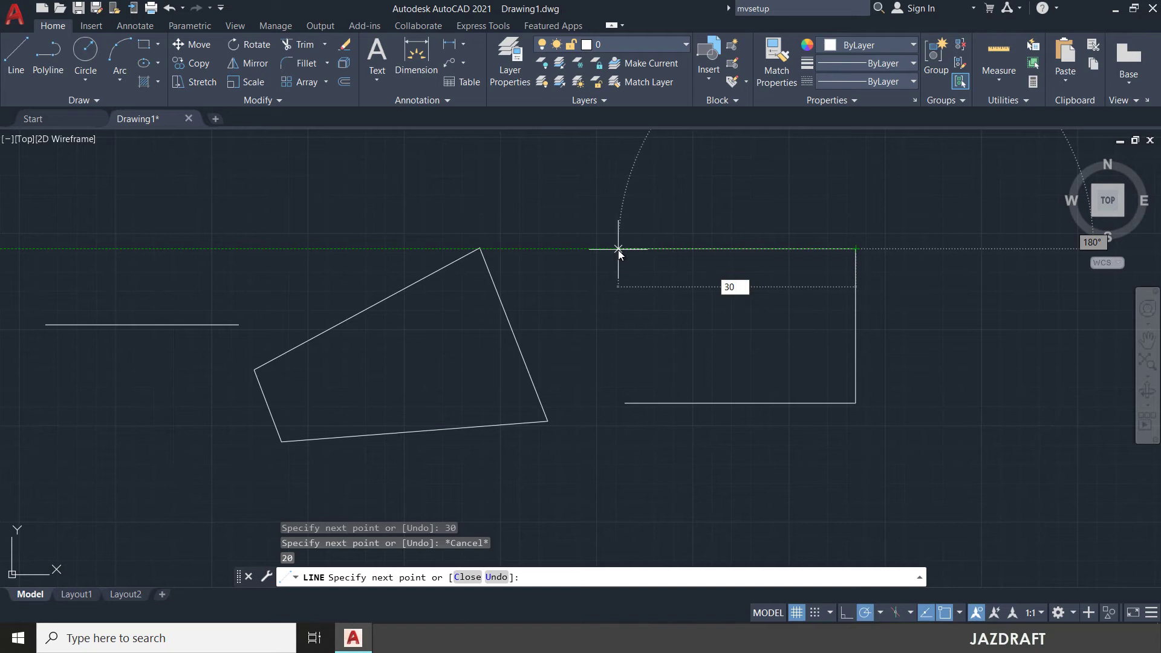
key("Return")
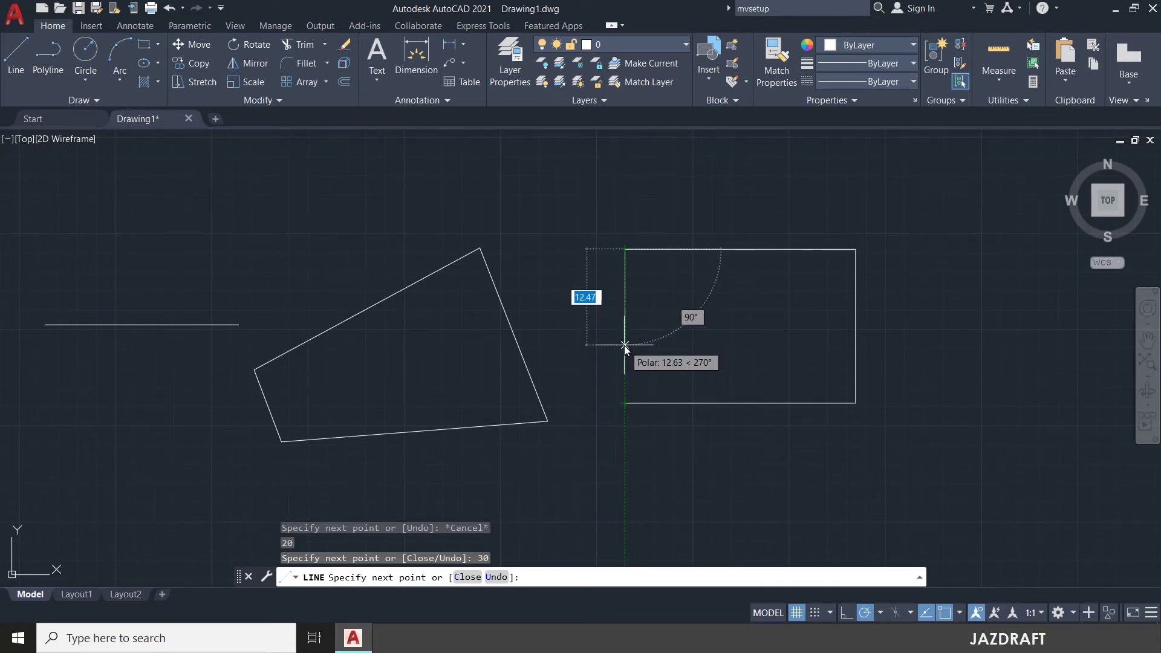
type("c")
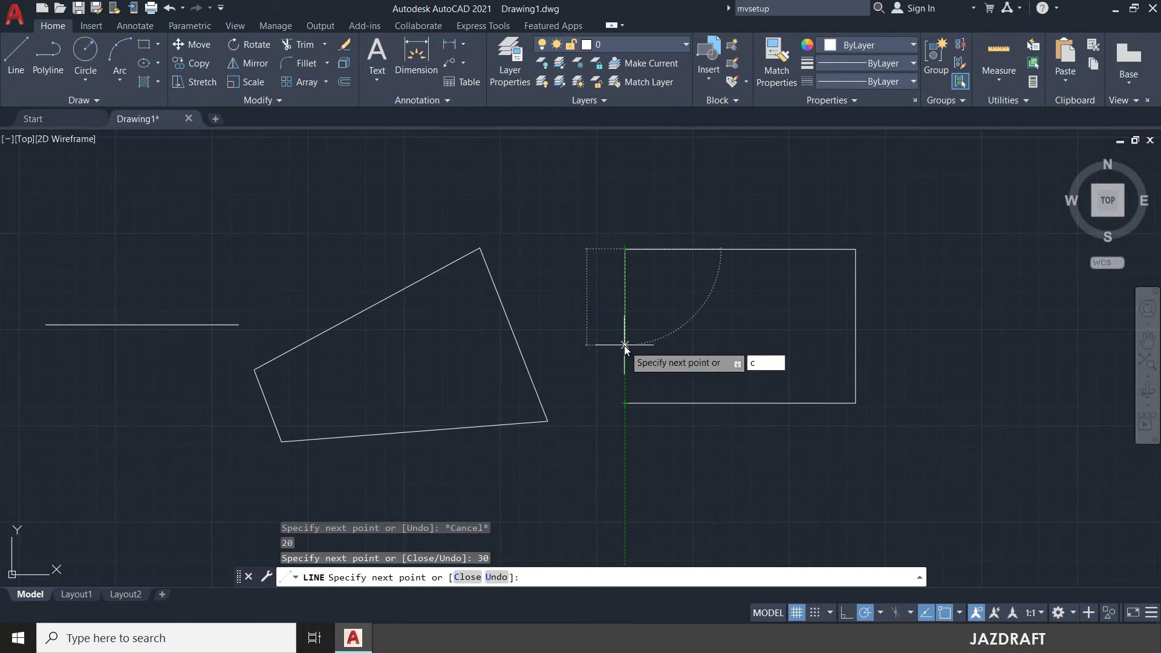
key("Return")
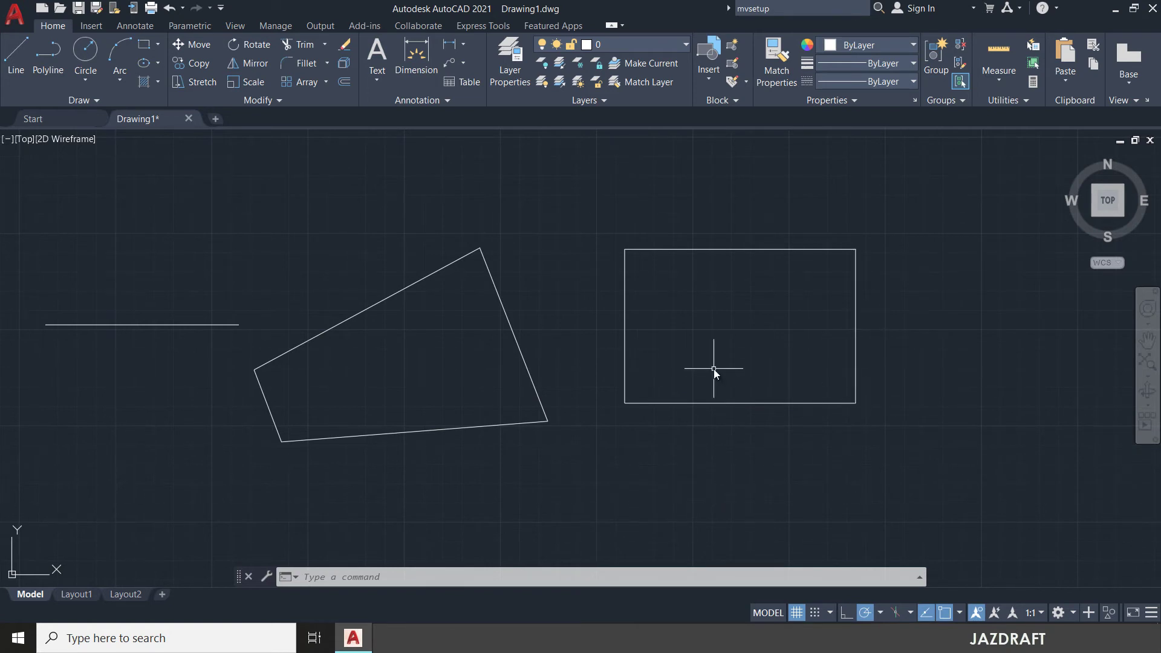
Pan the drawing left to leave empty space beside the 30 × 20 rectangle.
mouse_move(819, 345)
middle_mouse_down()
mouse_move(474, 391)
mouse_move(426, 363)
middle_mouse_up()
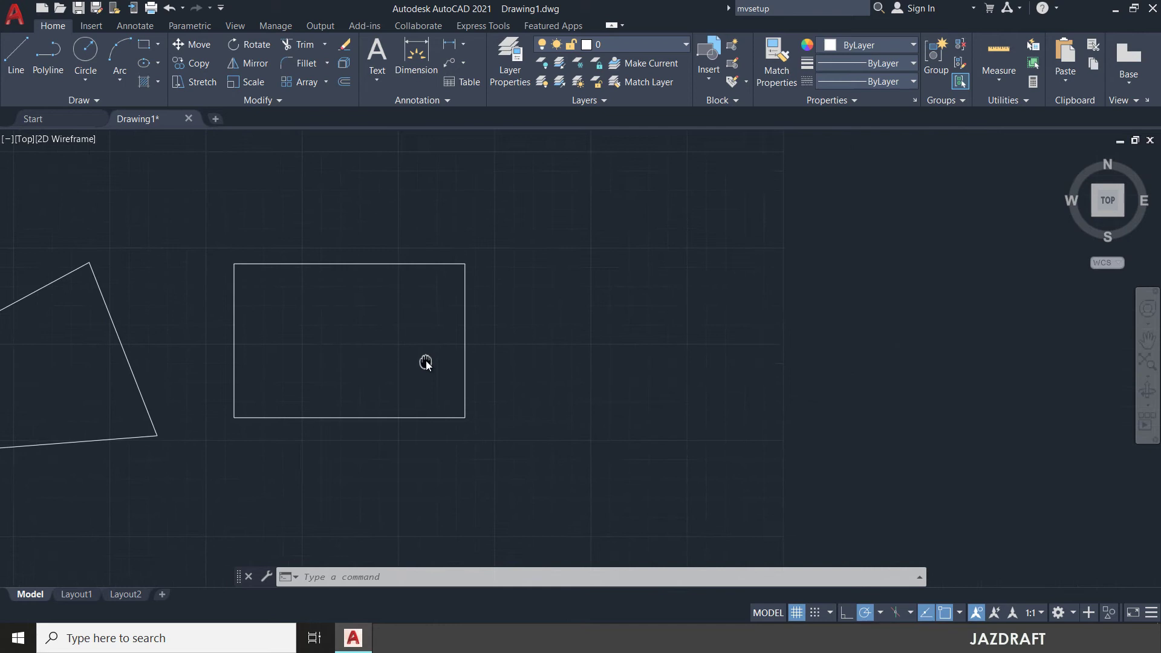
middle_click_drag(612, 375, 560, 376)
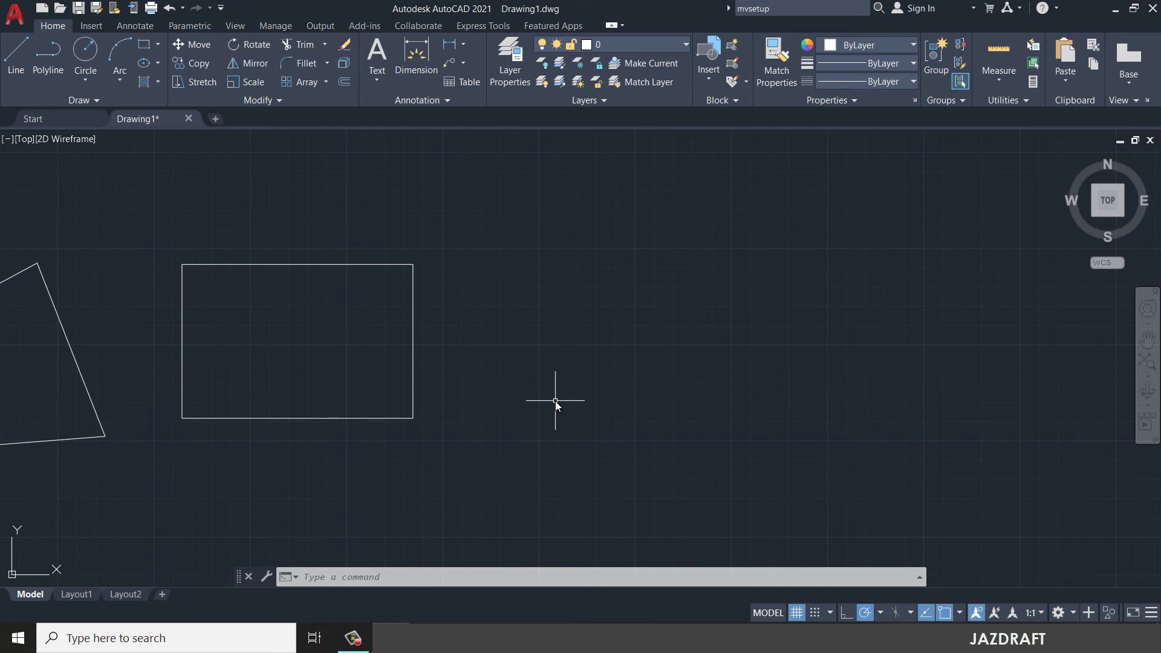
type("l")
key("Return")
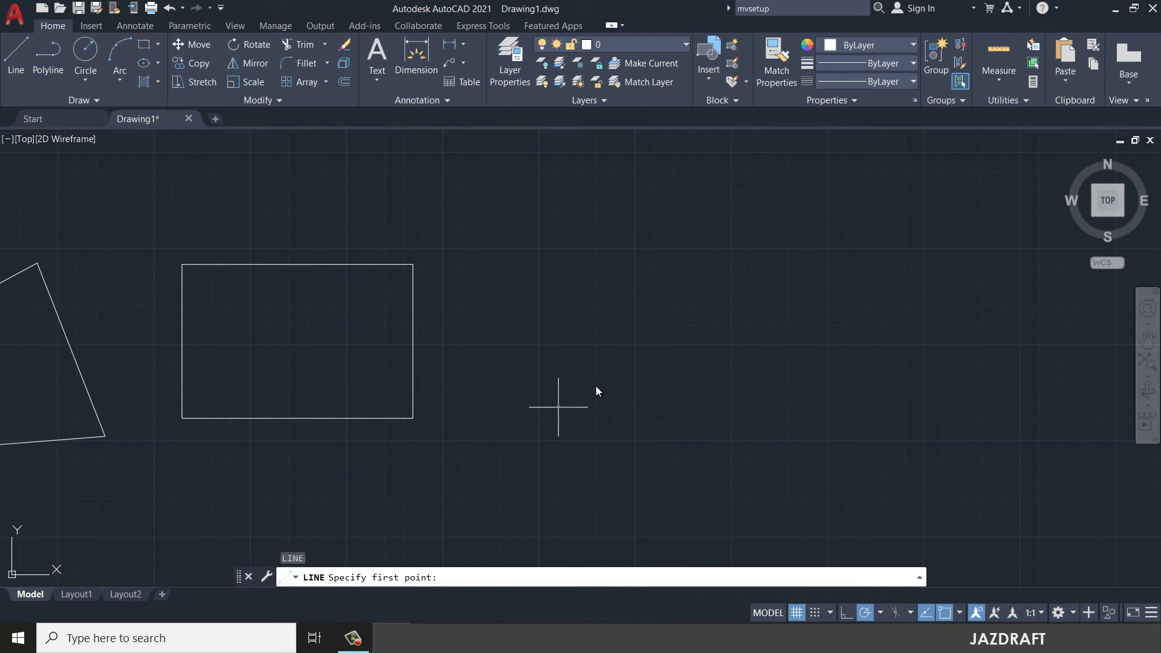
left_click(557, 406)
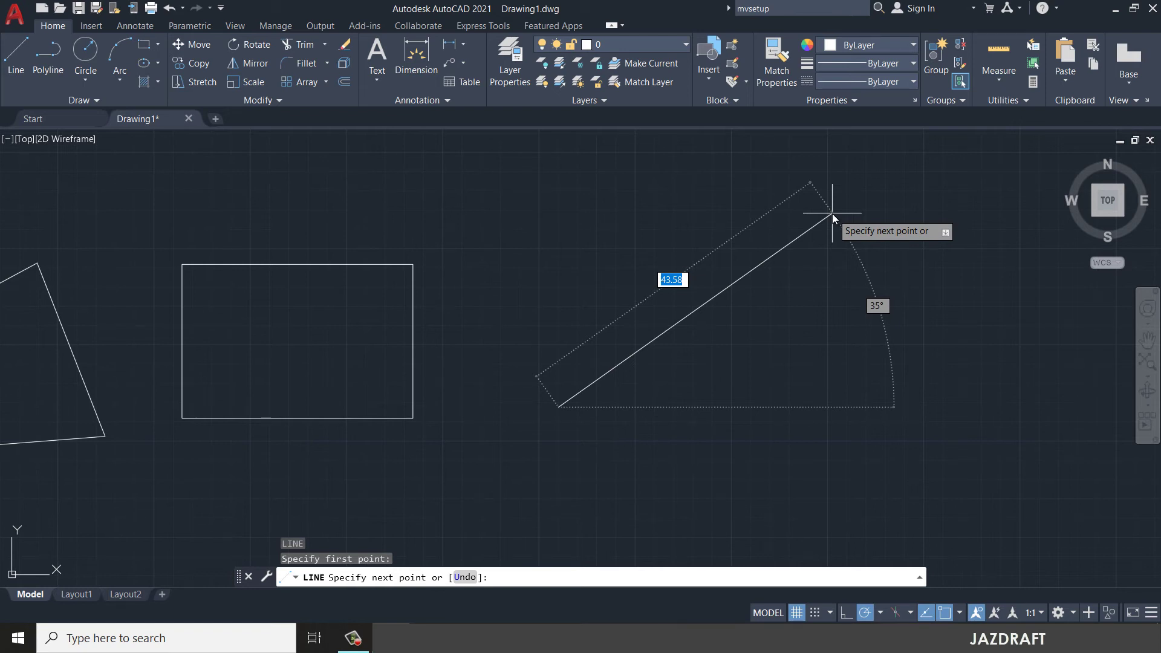
key("F8")
key("F10")
type("<")
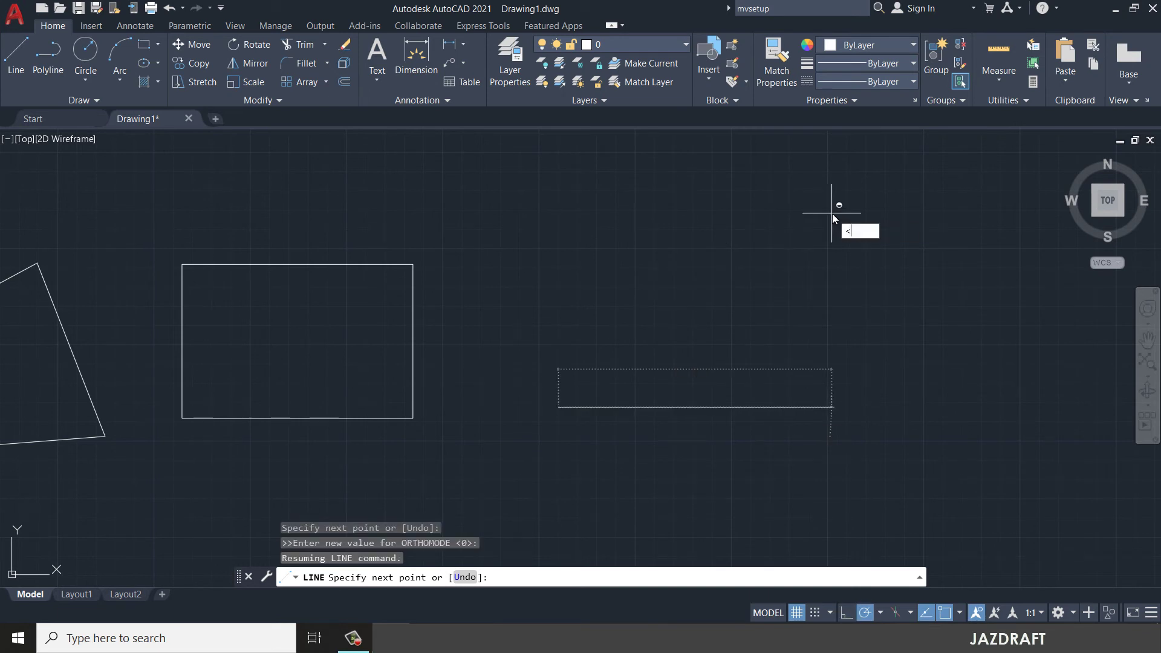
type("45")
key("Escape")
key("Escape")
key("Escape")
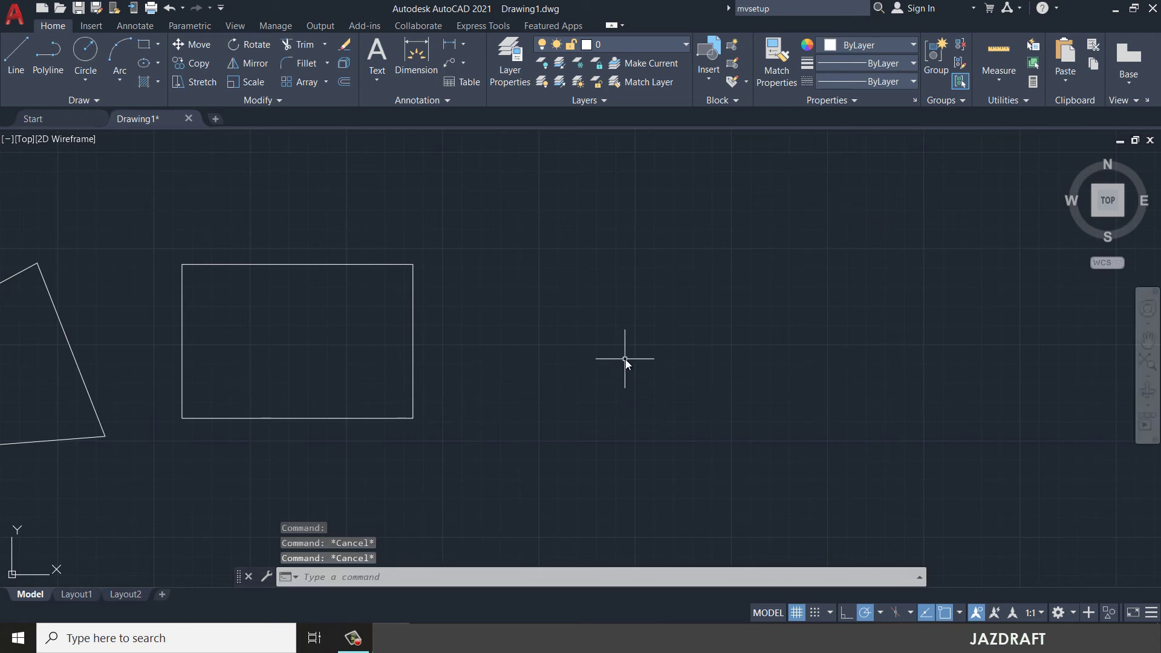
Draw a 30-unit line at a 45° angle, starting right of the rectangle.
type("l")
key("Return")
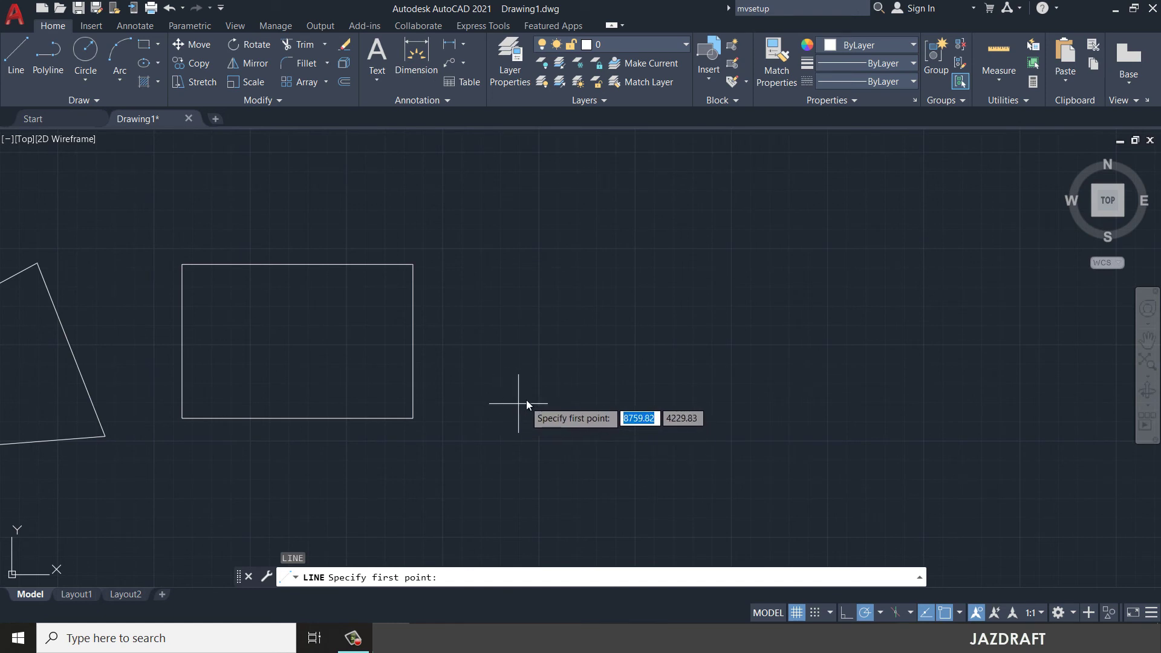
key("Escape")
type("L")
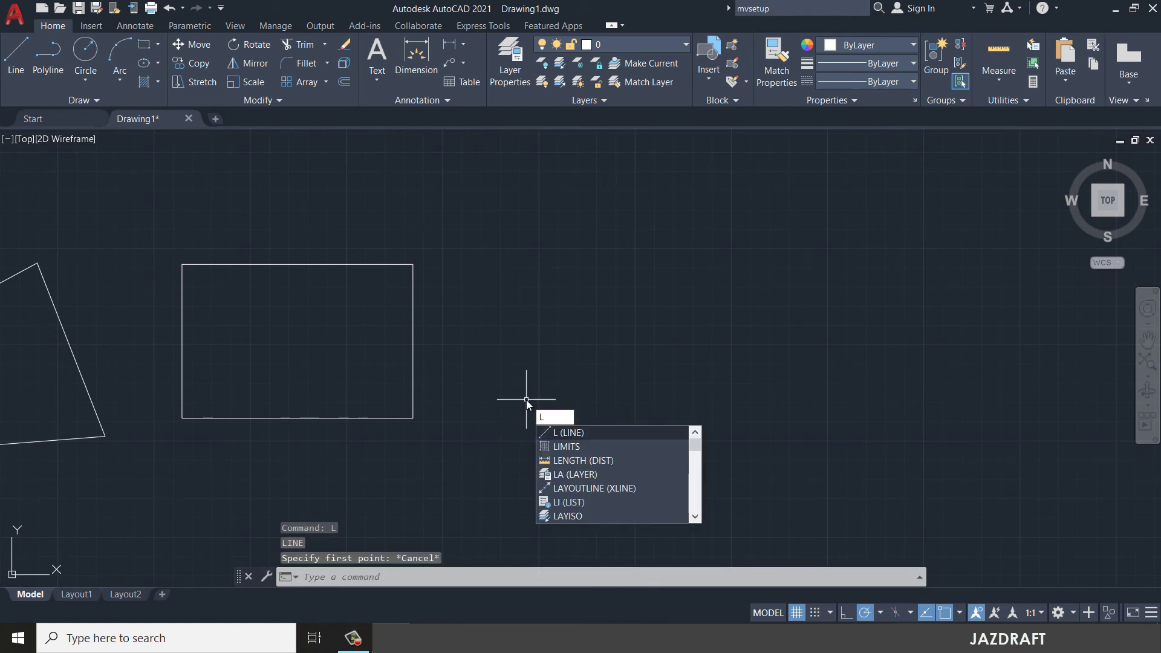
key("Return")
left_click(521, 416)
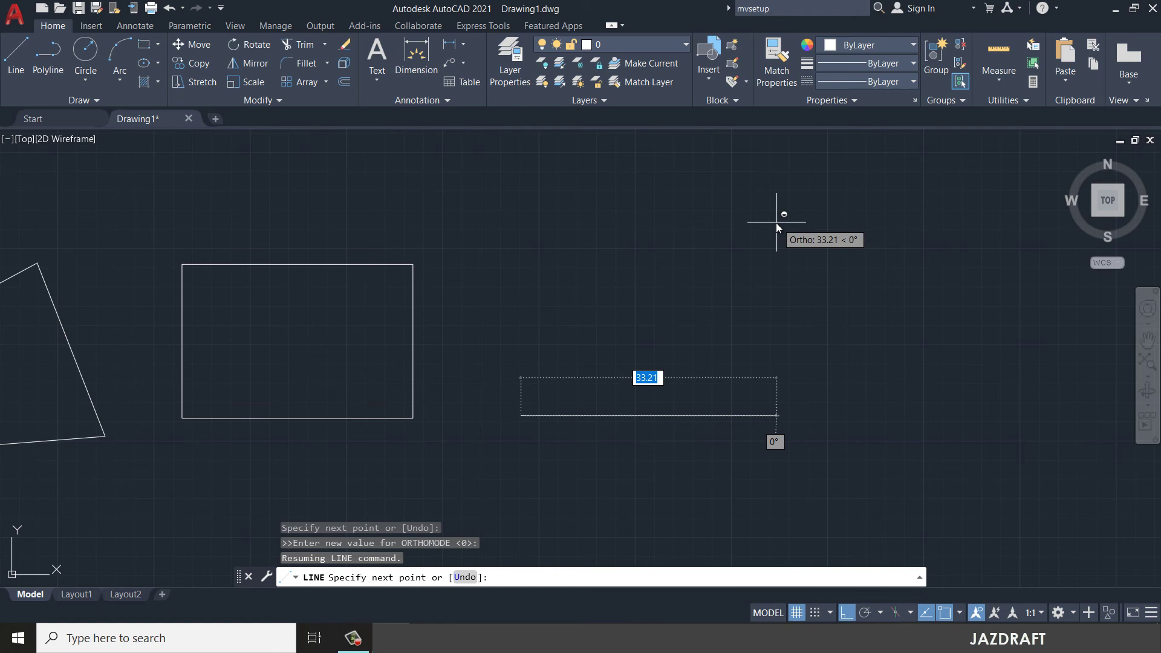
type("<45")
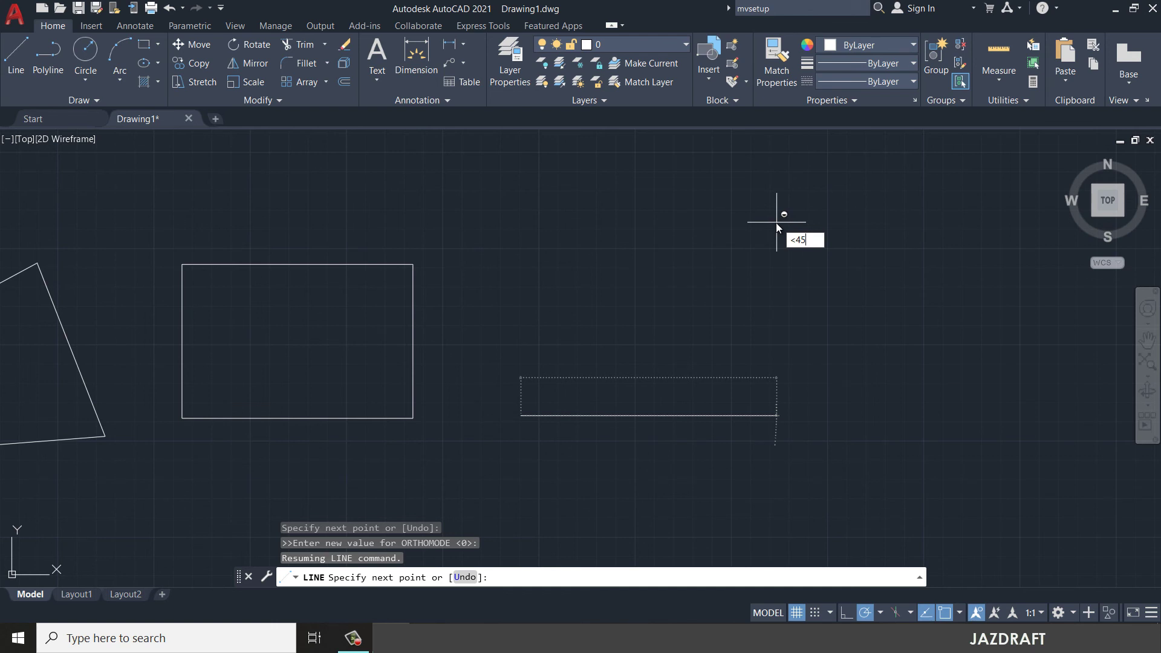
key("Return")
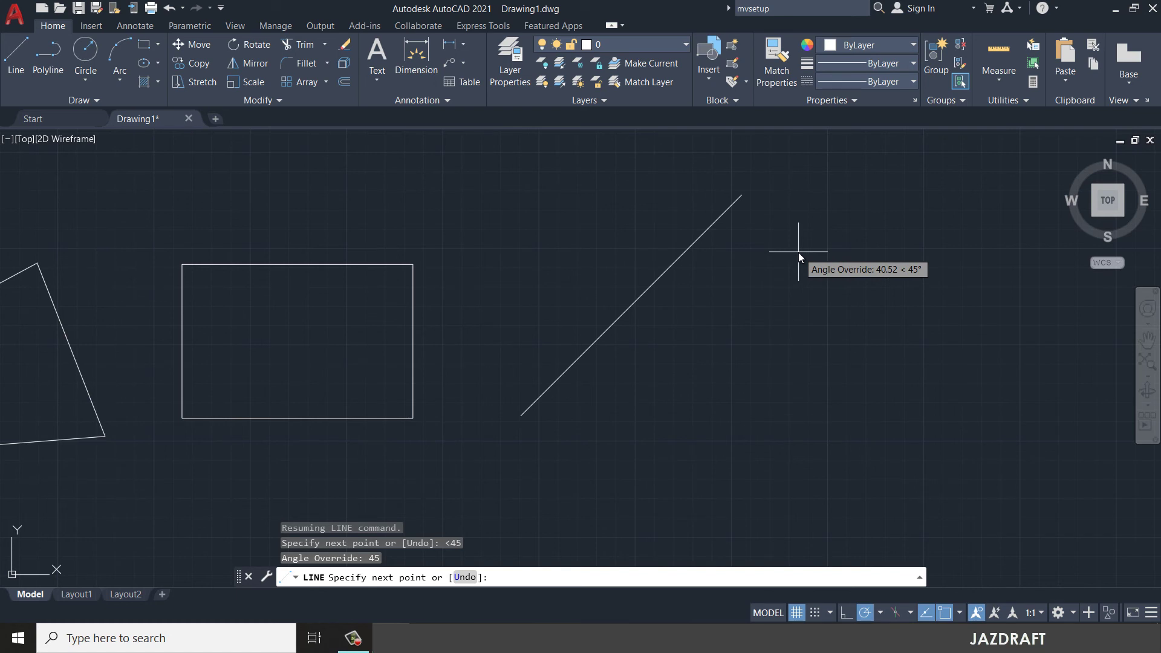
type("30")
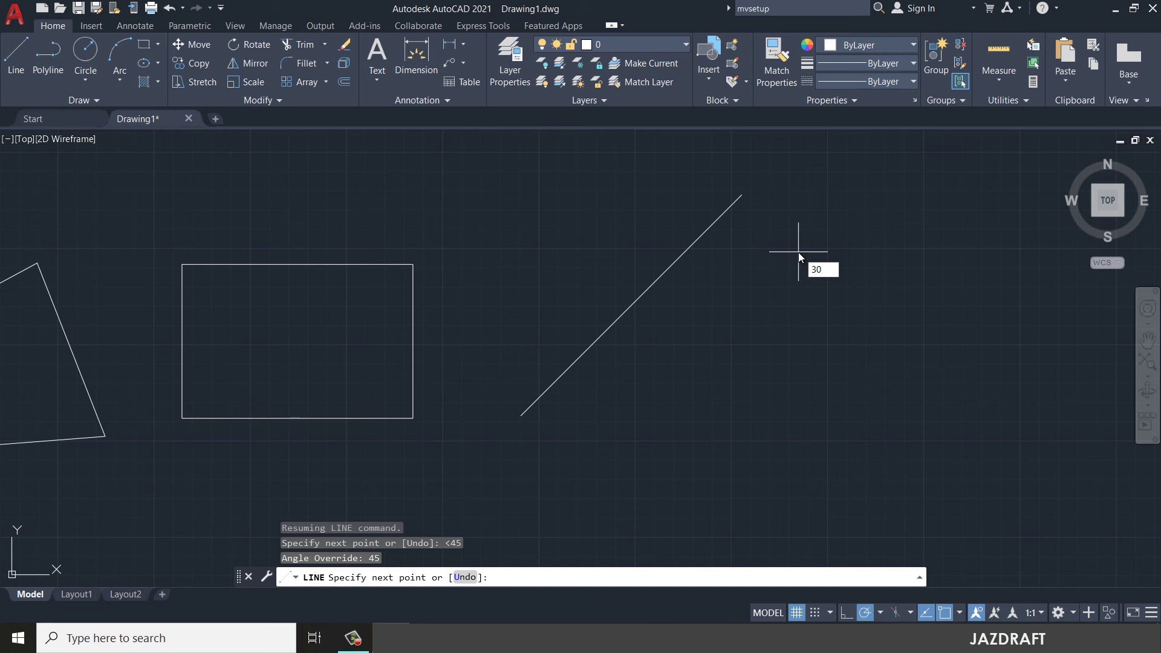
key("Return")
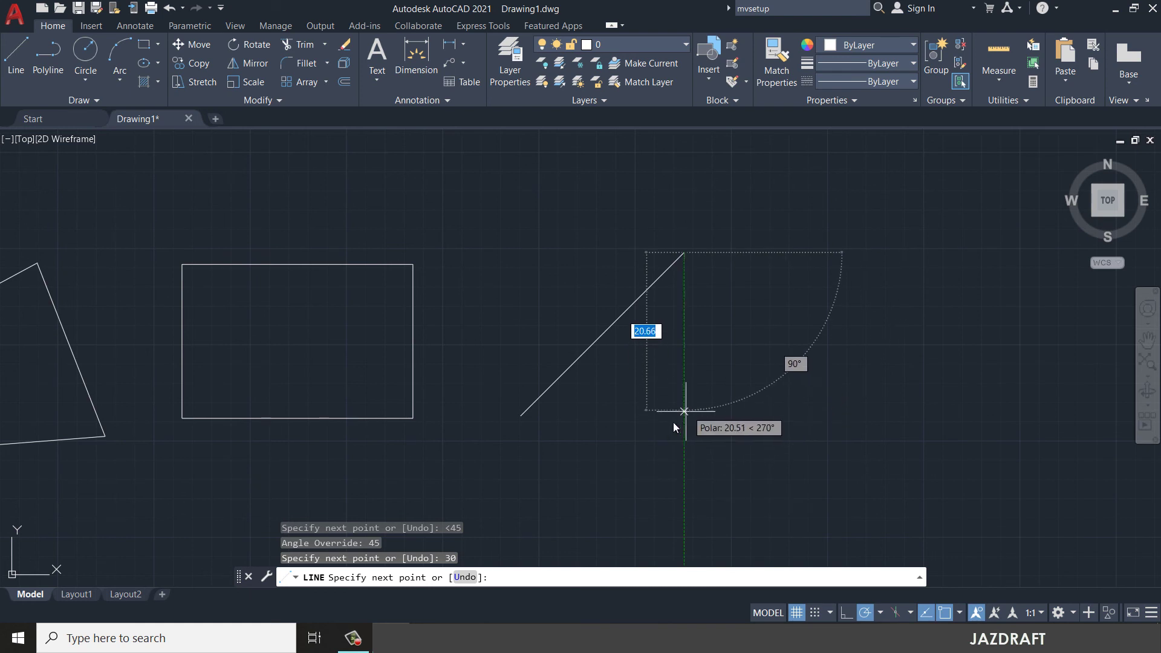
key("Escape")
key("Escape")
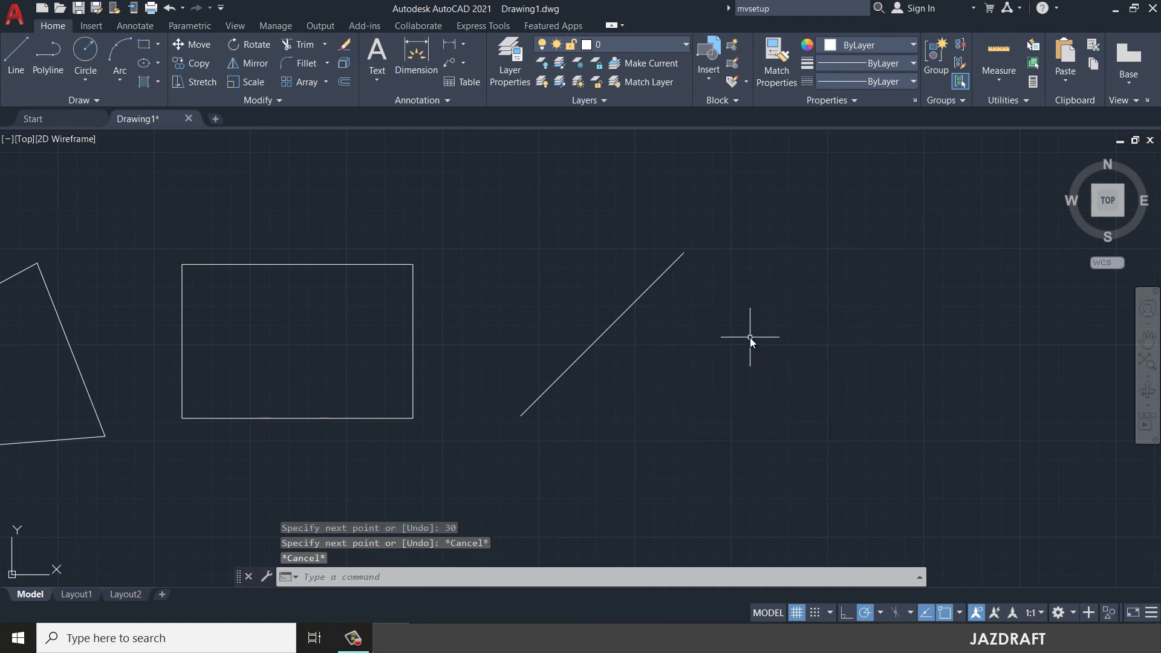
key("Escape")
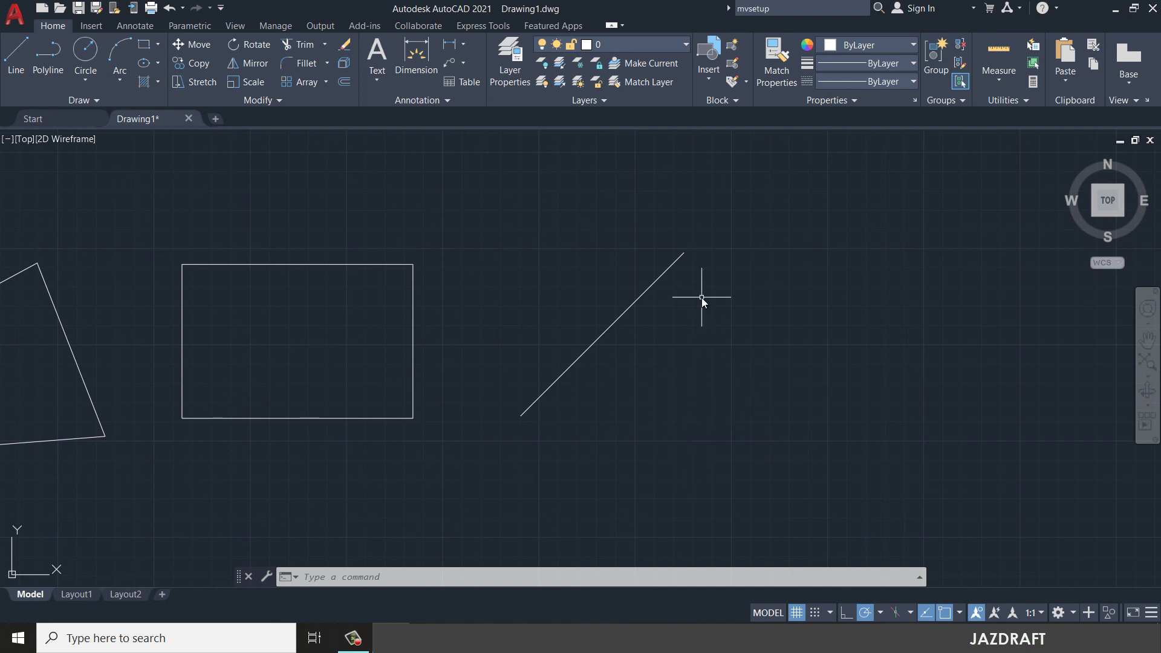
Draw a vertical line down from the diagonal's top end and a horizontal base from its bottom end.
type("l")
key("Return")
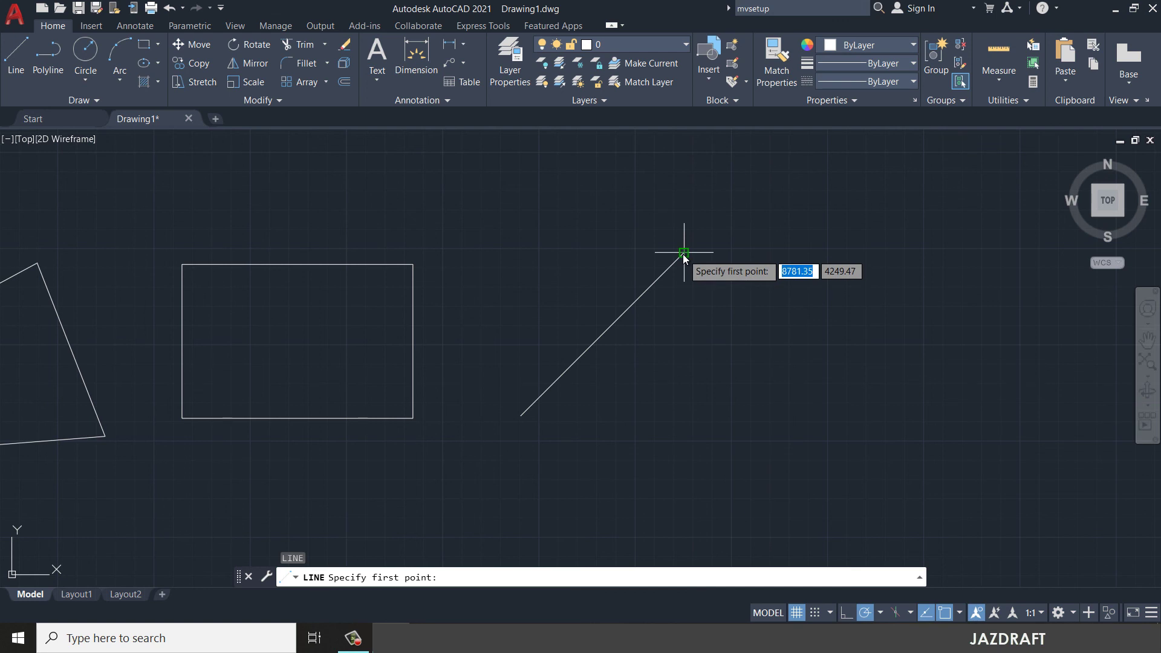
left_click(684, 253)
left_click(684, 553)
key("Return")
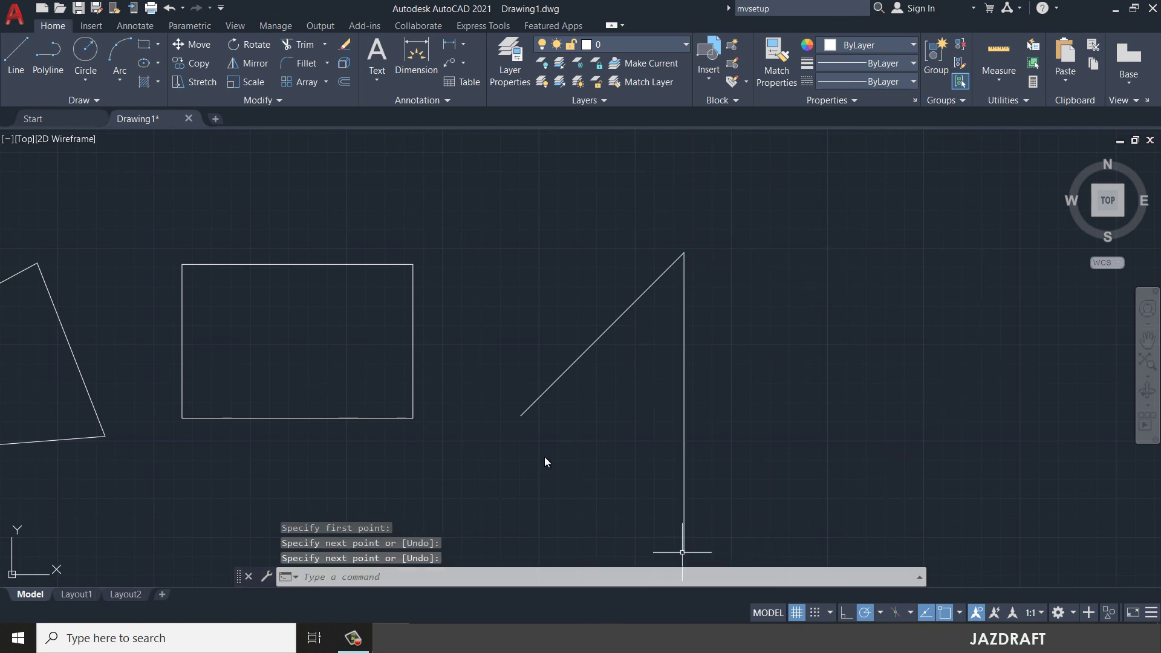
key("Return")
left_click(521, 416)
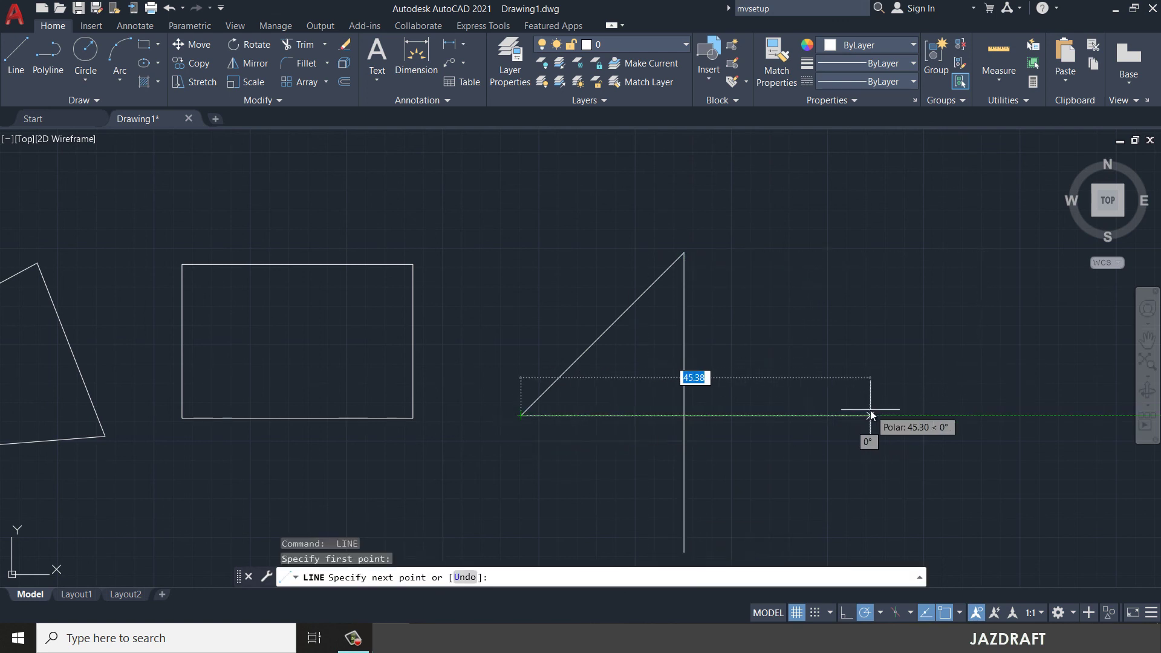
left_click(870, 415)
key("Escape")
key("Escape")
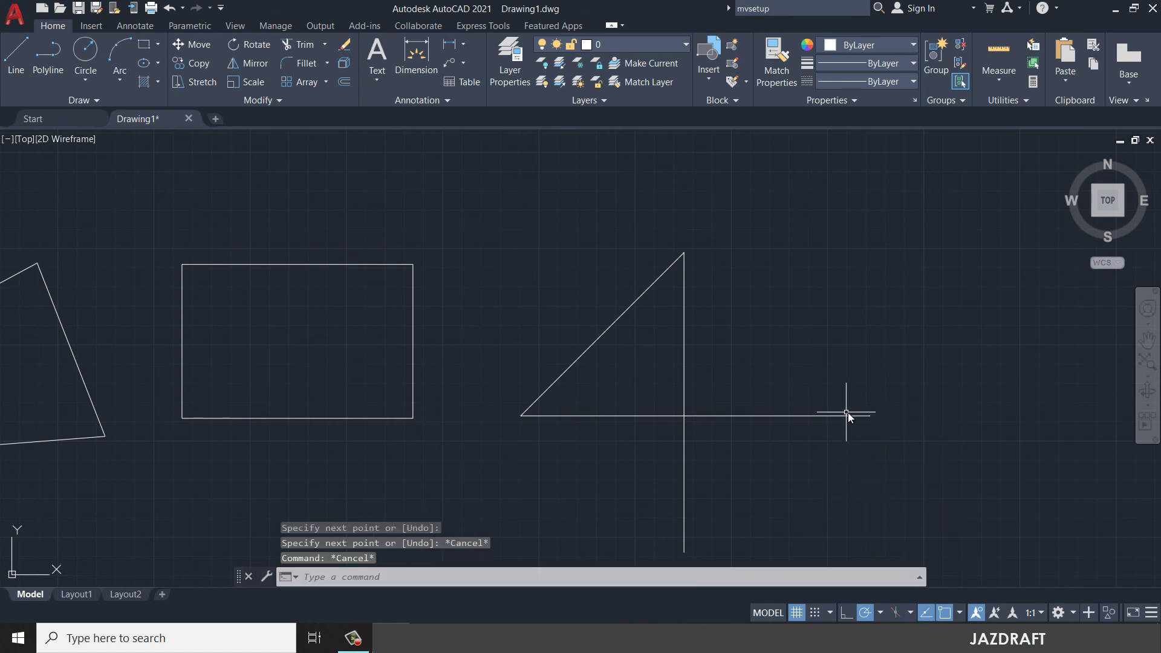
Grip-stretch the base and vertical line ends to meet at one corner, closing the triangle.
left_click(848, 415)
left_click(872, 415)
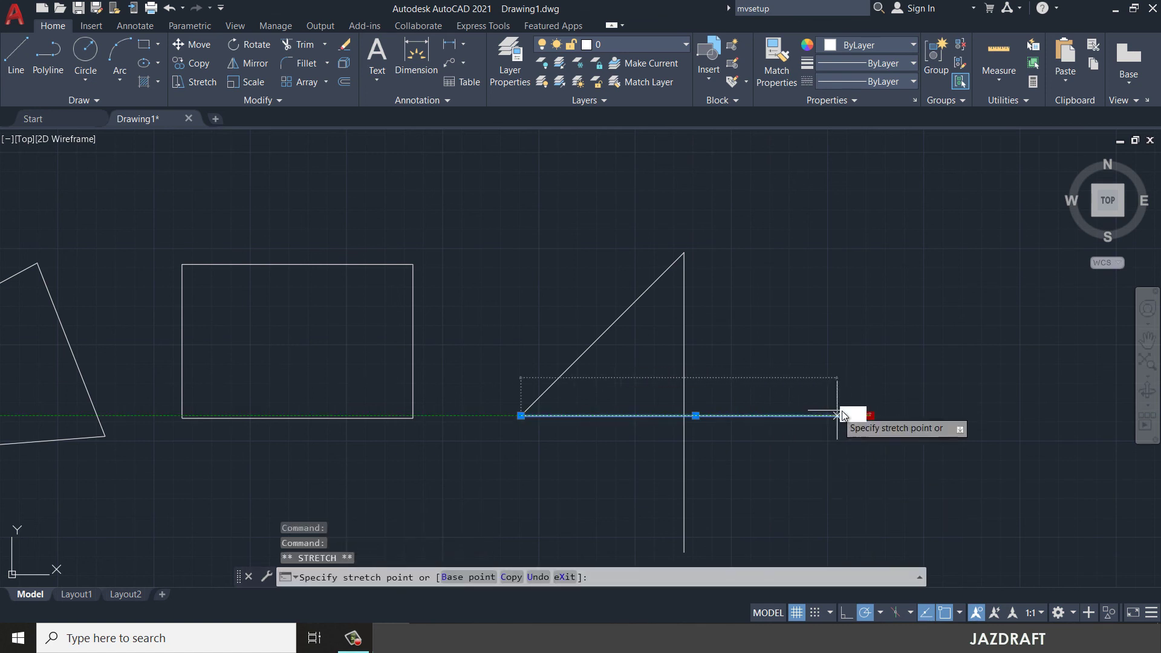
left_click(684, 416)
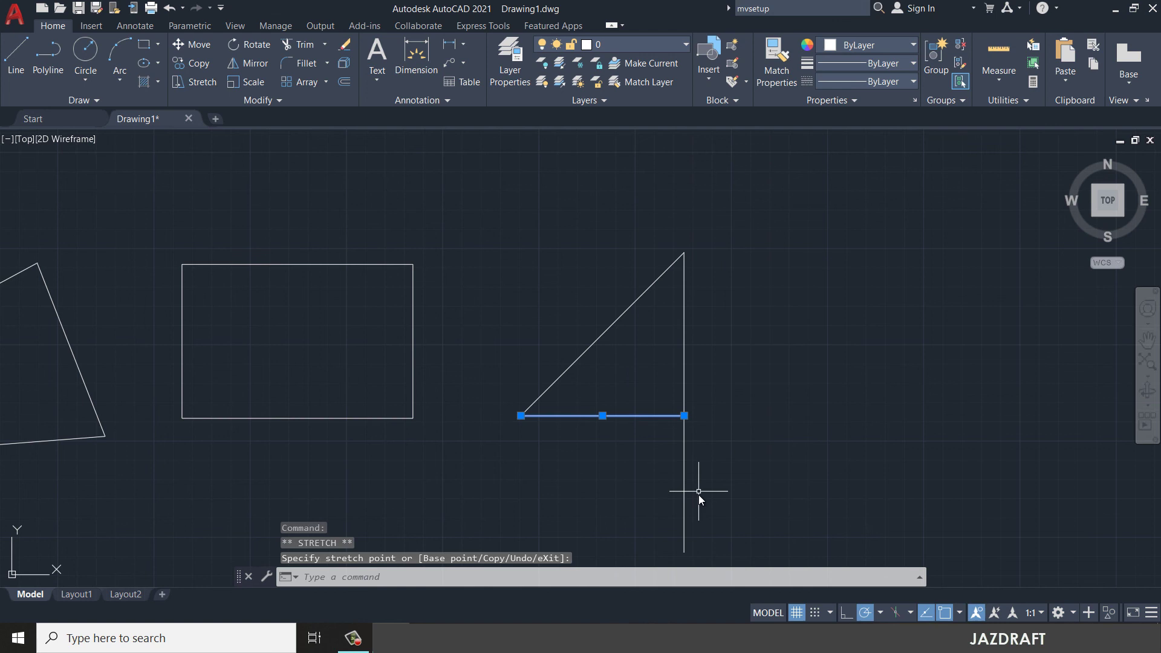
key("Escape")
left_click(684, 521)
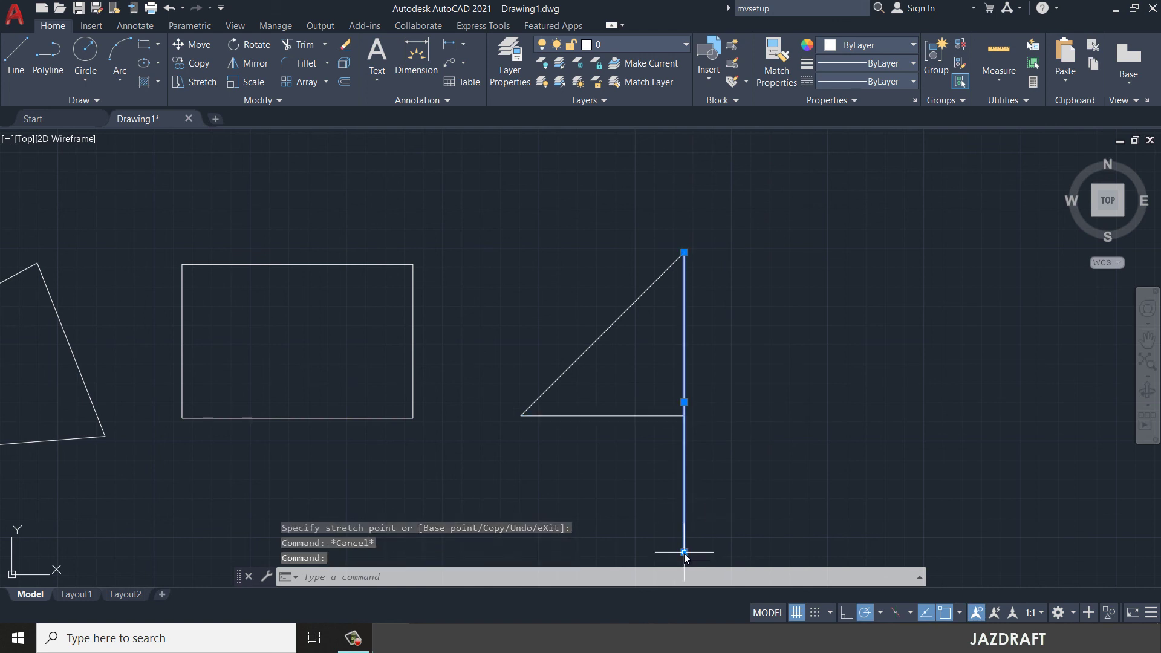
left_click(684, 552)
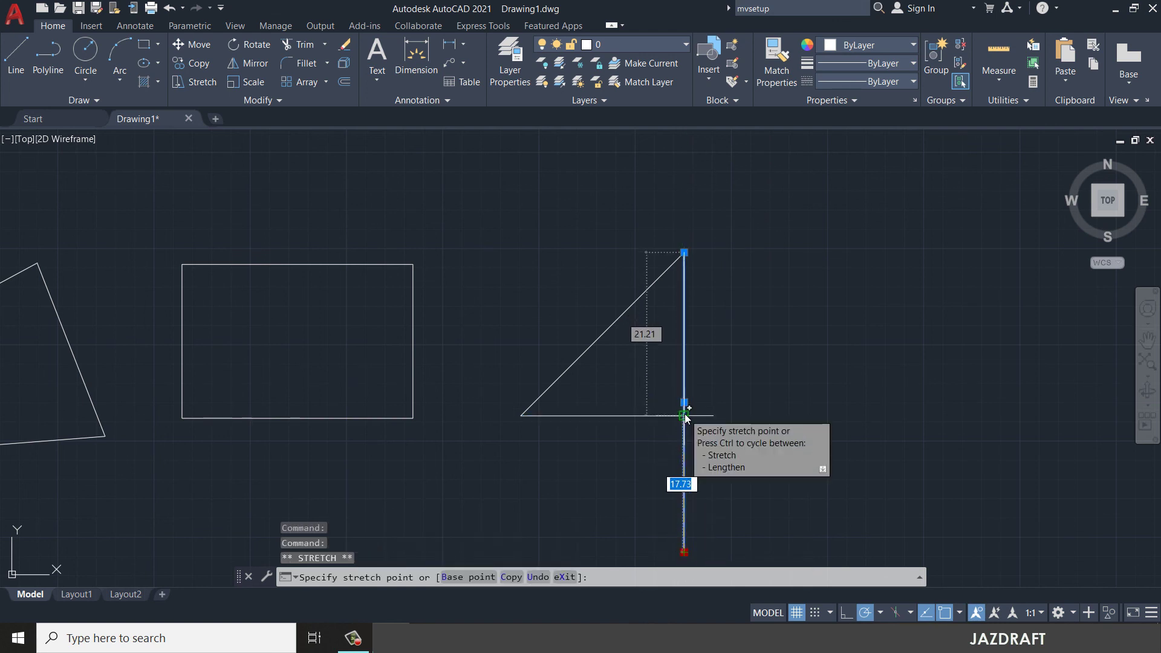
left_click(684, 416)
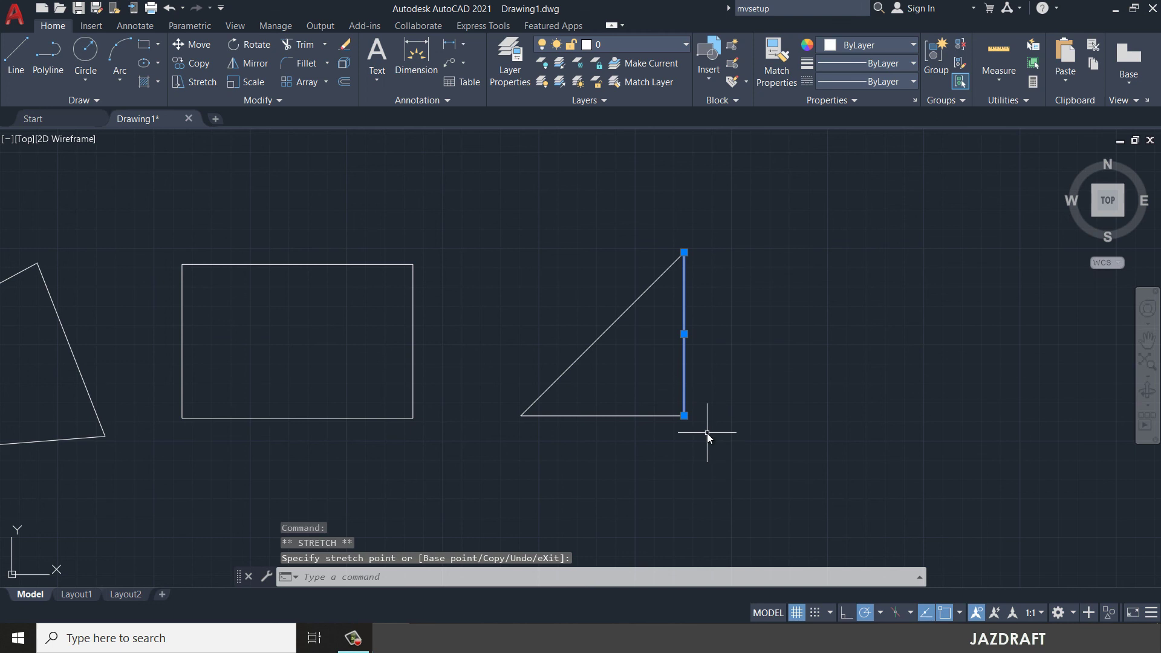
Pan and zoom until the four-sided outline, rectangle and right triangle are all visible.
key("Escape")
mouse_move(608, 433)
middle_mouse_down()
mouse_move(848, 422)
mouse_move(635, 381)
middle_mouse_up()
scroll(846, 422, "down", 4)
scroll(635, 381, "up", 6)
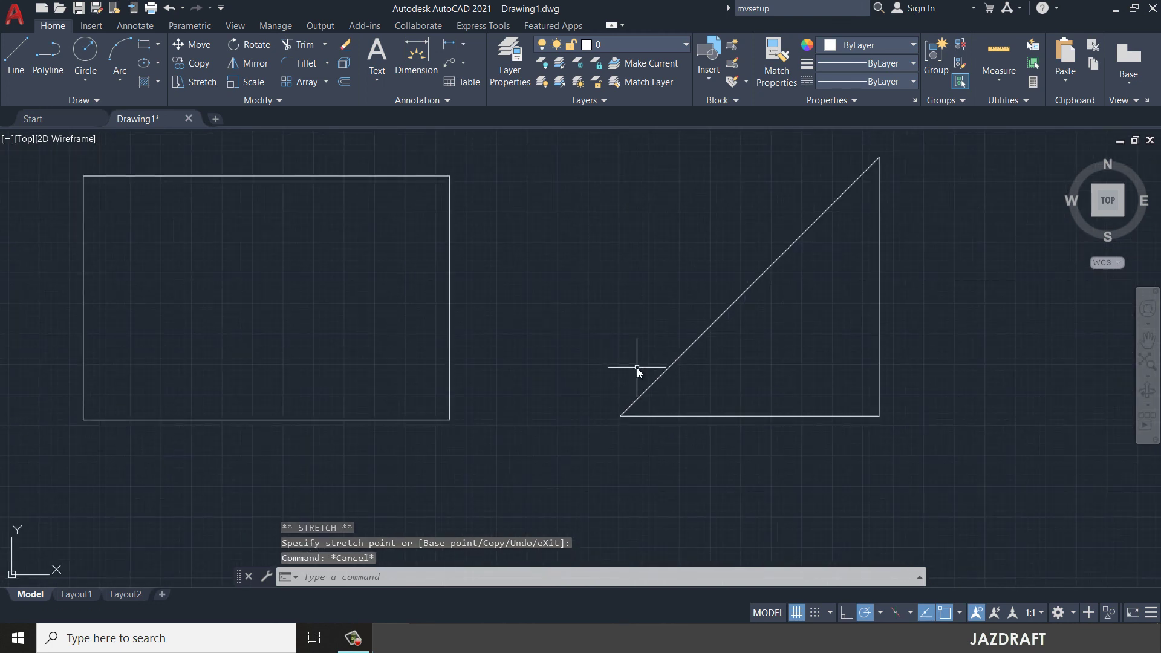
scroll(637, 370, "down", 6)
scroll(641, 369, "up", 4)
middle_click_drag(783, 341, 773, 324)
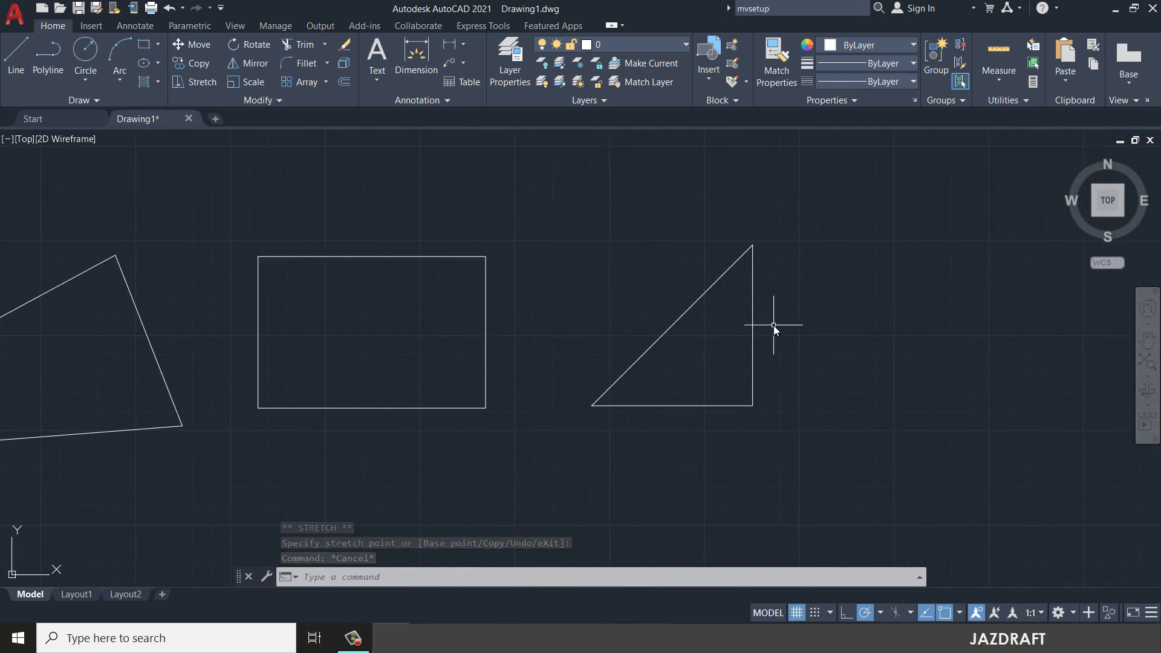
mouse_move(418, 385)
middle_mouse_down()
mouse_move(669, 394)
mouse_move(671, 383)
middle_mouse_up()
scroll(664, 389, "down", 4)
scroll(665, 387, "up", 4)
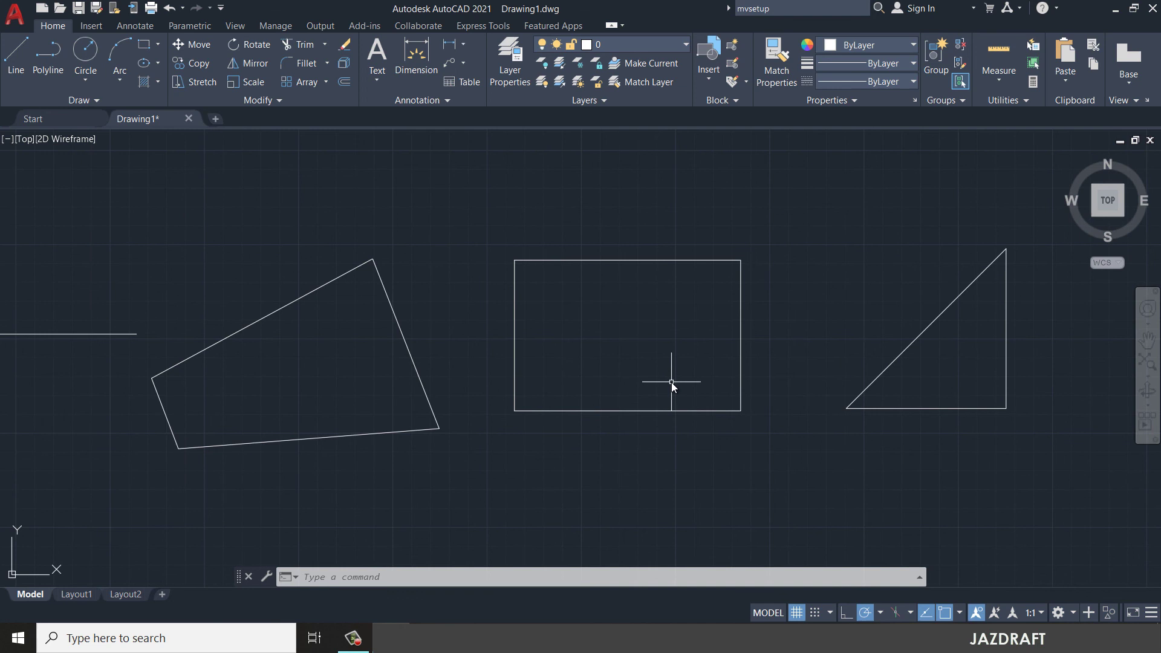